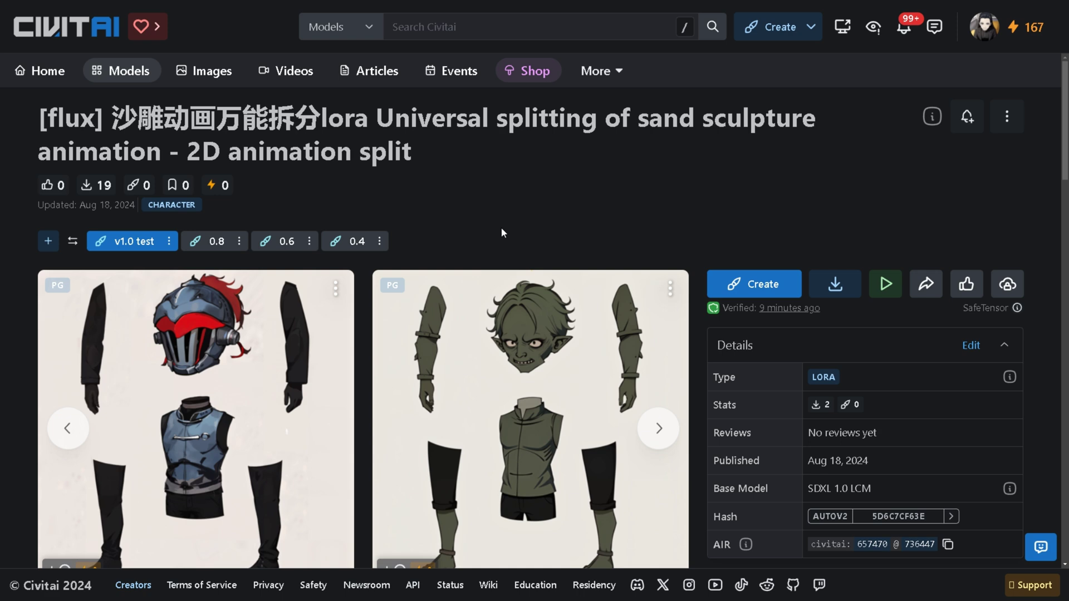
Start training a new LoRA and choose Style as its type.
{"action": "mouse_move", "coordinate": [783, 37]}
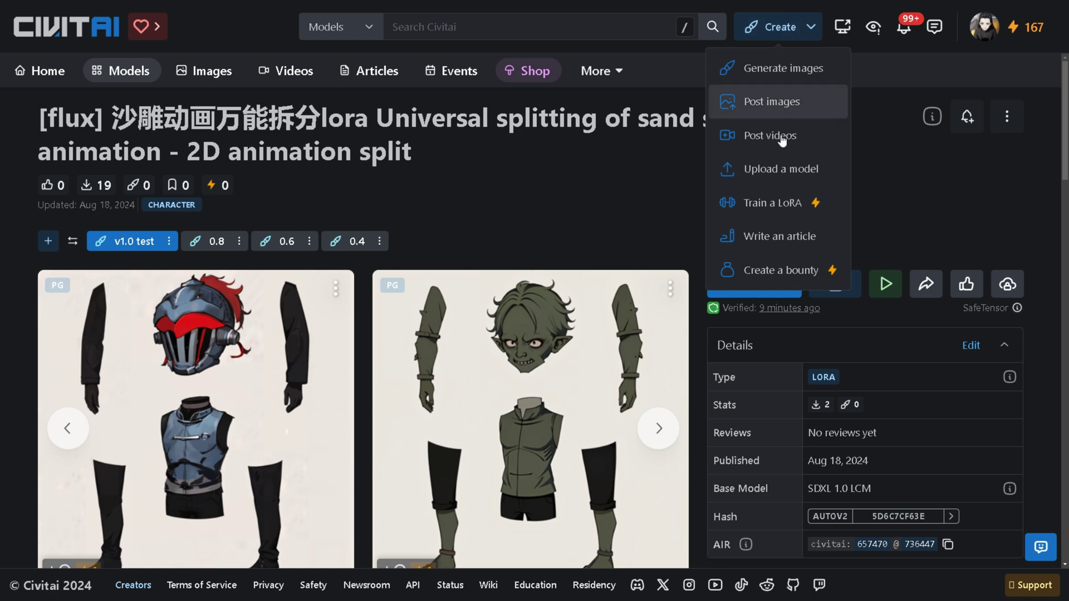
{"action": "left_click", "coordinate": [773, 203]}
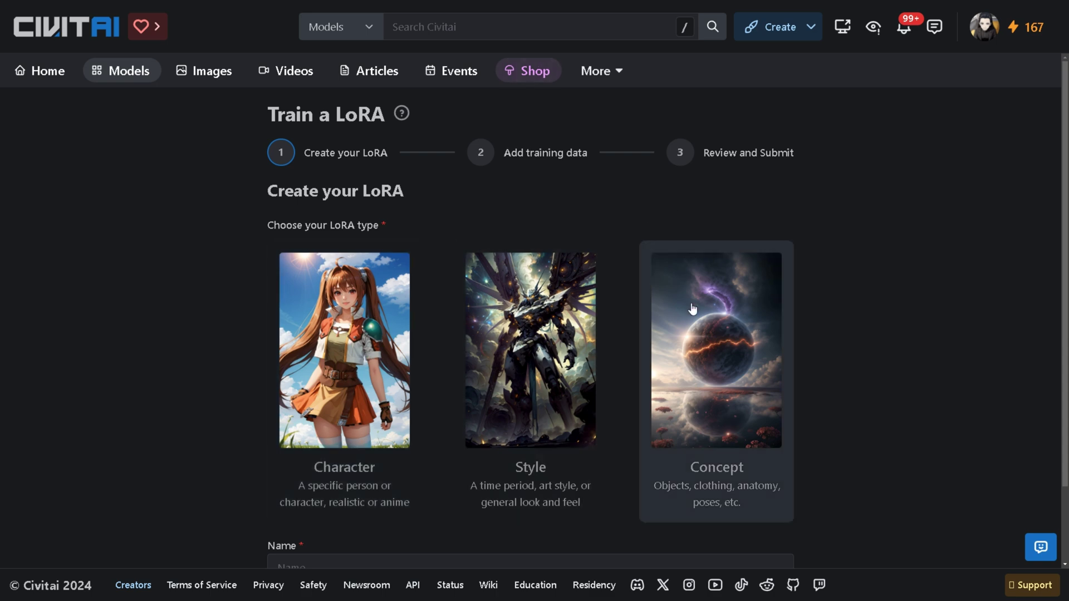
{"action": "scroll", "coordinate": [693, 309], "scroll_direction": "down", "scroll_amount": 2}
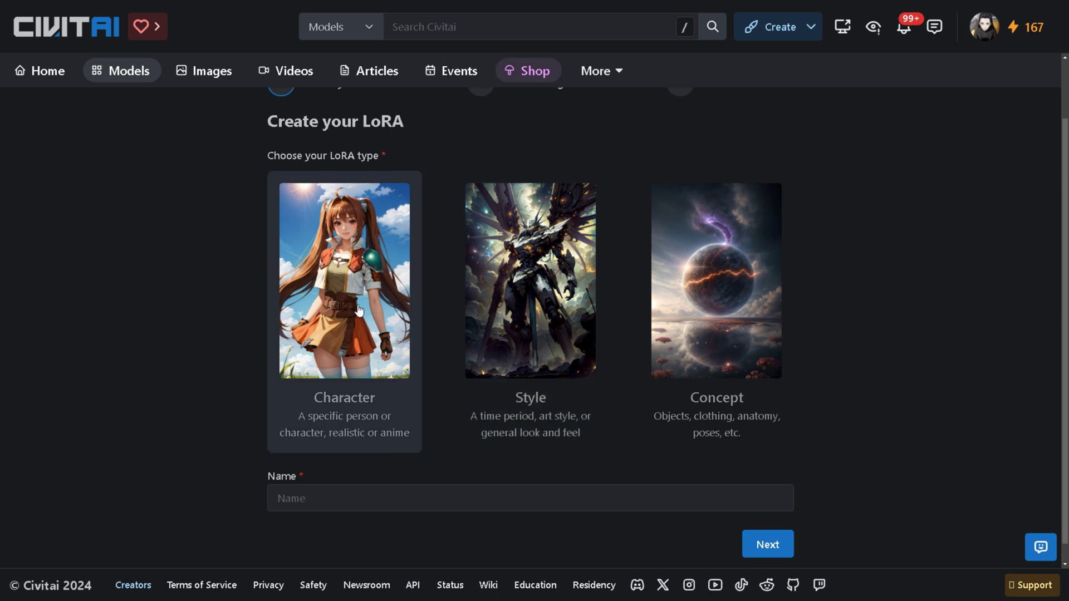
{"action": "left_click", "coordinate": [518, 300]}
Name the LoRA "m" and continue to adding training data.
{"action": "left_click", "coordinate": [364, 502]}
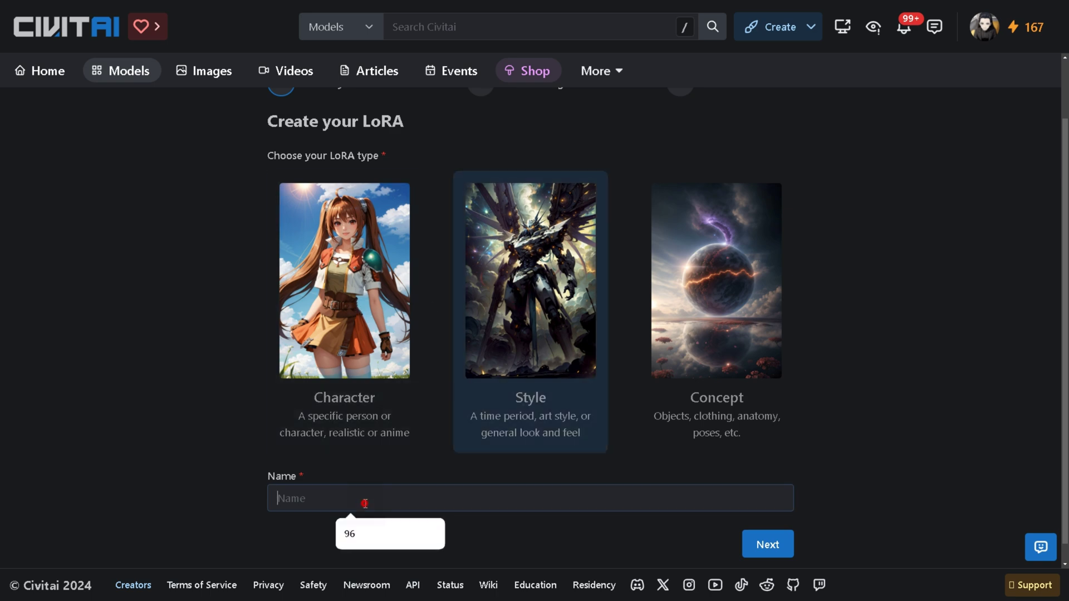
{"action": "scroll", "coordinate": [374, 494], "scroll_direction": "down", "scroll_amount": 1}
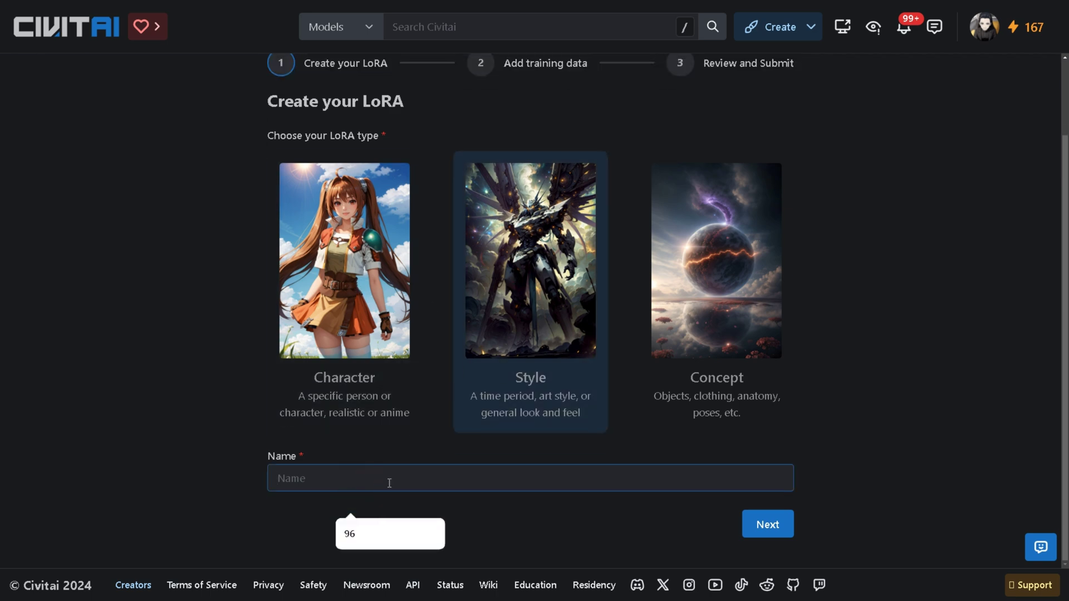
{"action": "key", "text": "Return"}
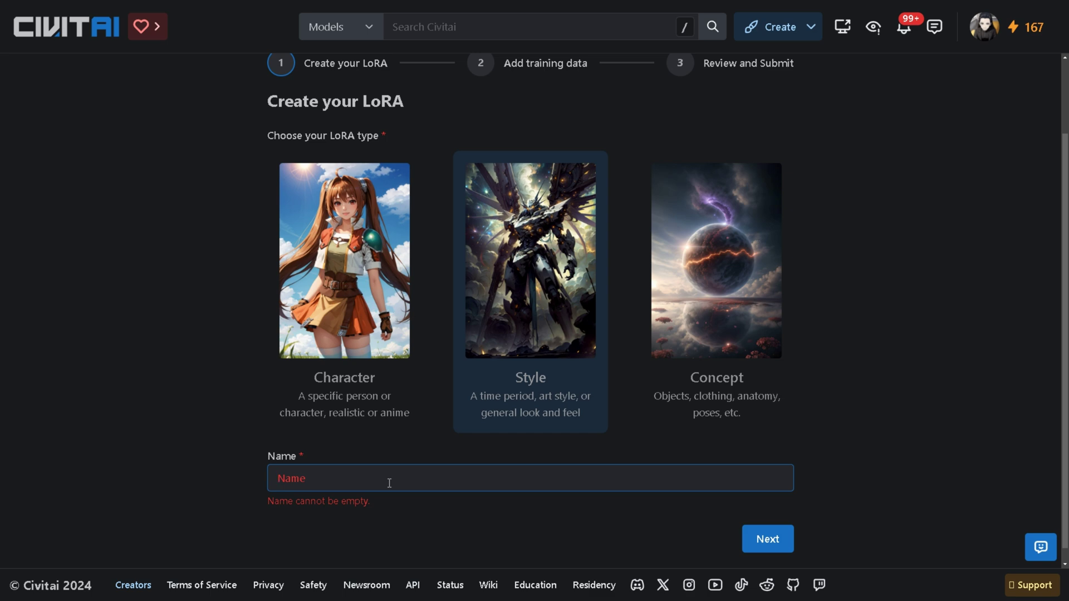
{"action": "type", "text": "m"}
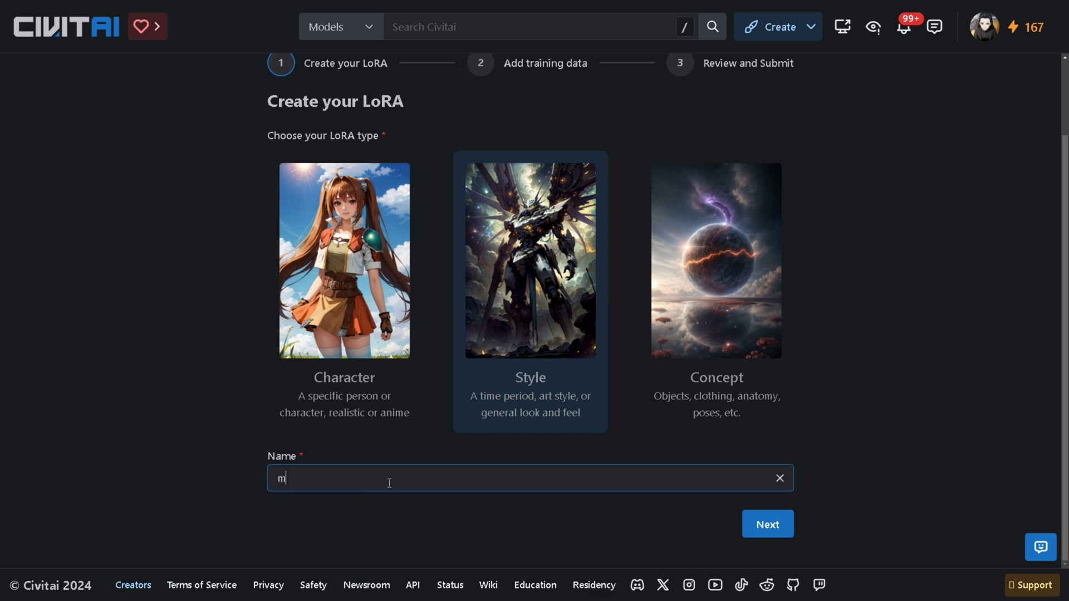
{"action": "left_click", "coordinate": [768, 529]}
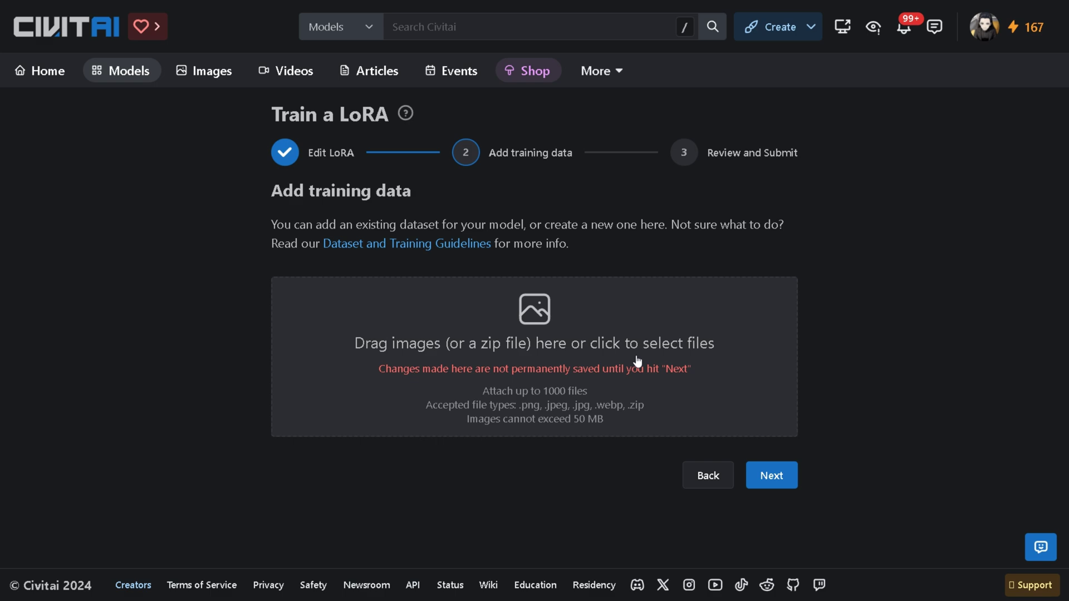
Add the three split-character images as training data and read the data ownership and sharing notice.
{"action": "scroll", "coordinate": [222, 315], "scroll_direction": "down", "scroll_amount": 4}
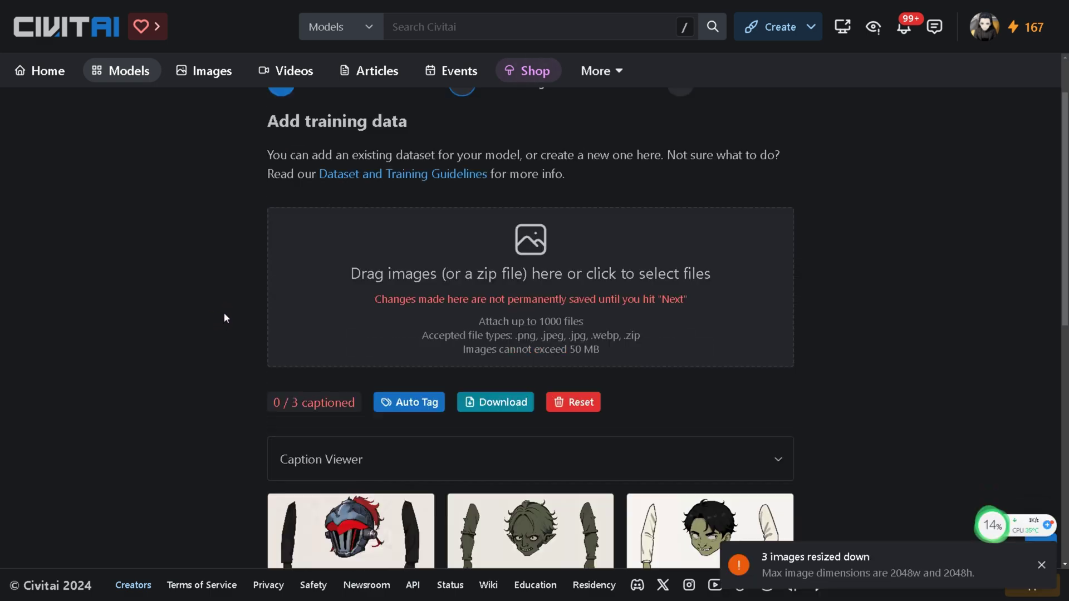
{"action": "scroll", "coordinate": [224, 313], "scroll_direction": "up", "scroll_amount": 4}
{"action": "scroll", "coordinate": [224, 313], "scroll_direction": "down", "scroll_amount": 9}
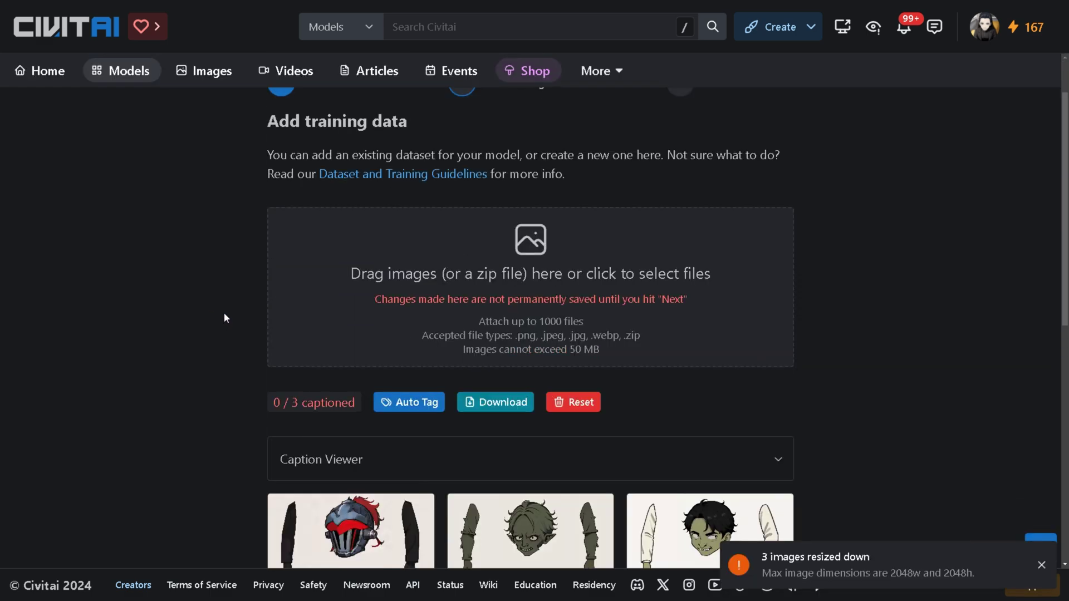
{"action": "scroll", "coordinate": [224, 312], "scroll_direction": "up", "scroll_amount": 5}
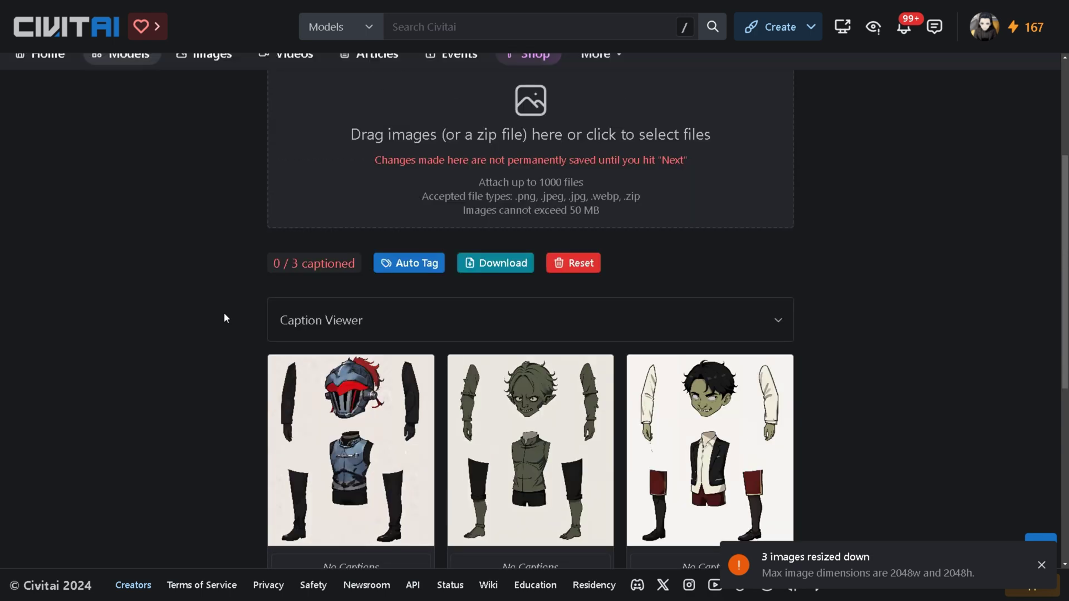
{"action": "scroll", "coordinate": [223, 312], "scroll_direction": "down", "scroll_amount": 6}
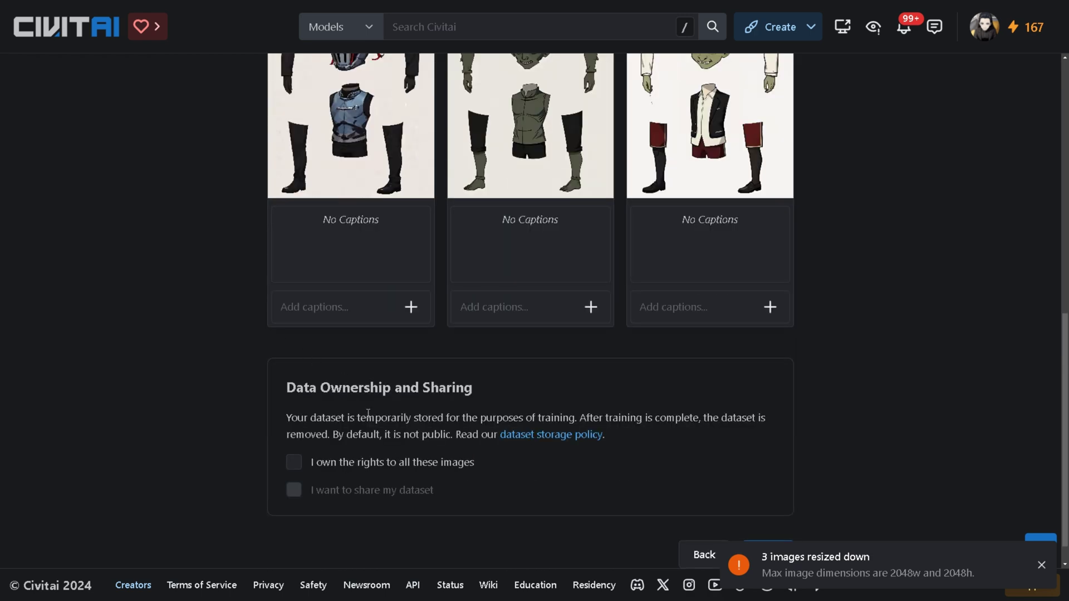
{"action": "left_click_drag", "start_coordinate": [290, 421], "coordinate": [694, 438]}
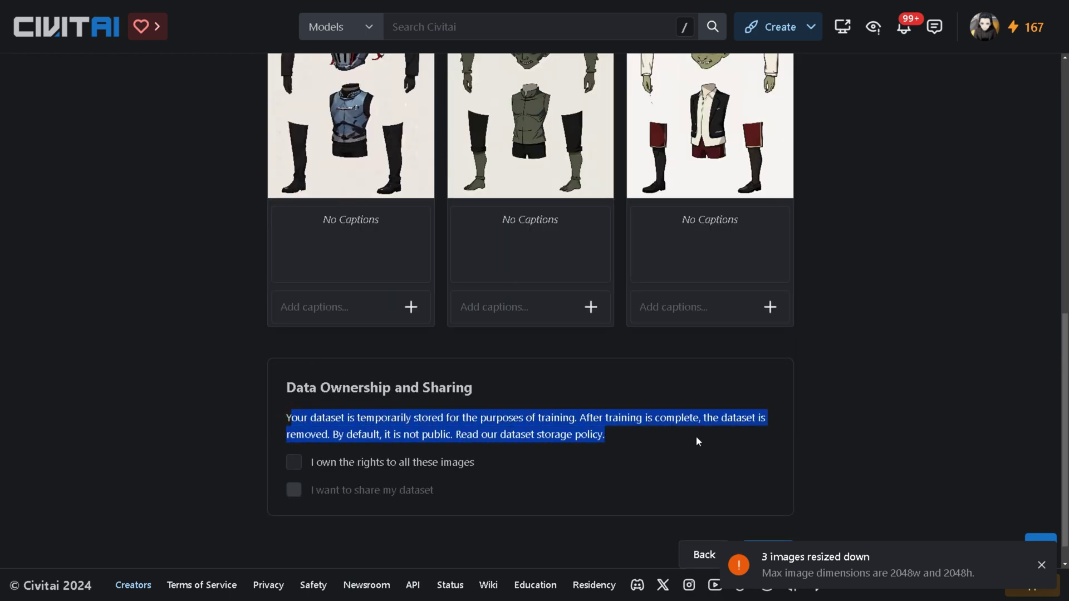
{"action": "left_click", "coordinate": [221, 415]}
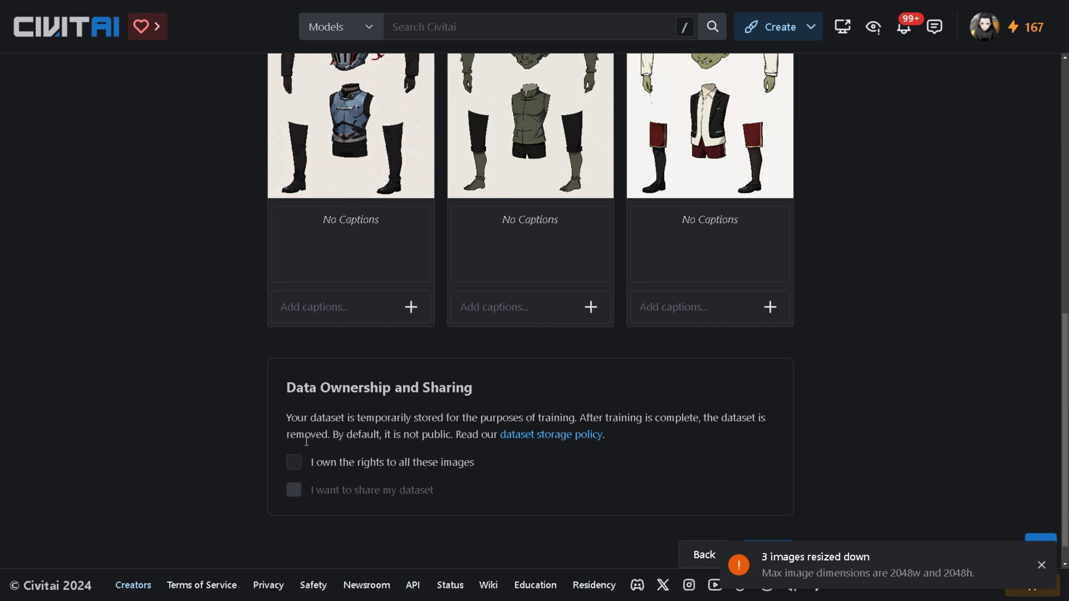
Auto-tag all the training images with "guijiaoxiansheng" as the appended tag.
{"action": "scroll", "coordinate": [301, 434], "scroll_direction": "up", "scroll_amount": 4}
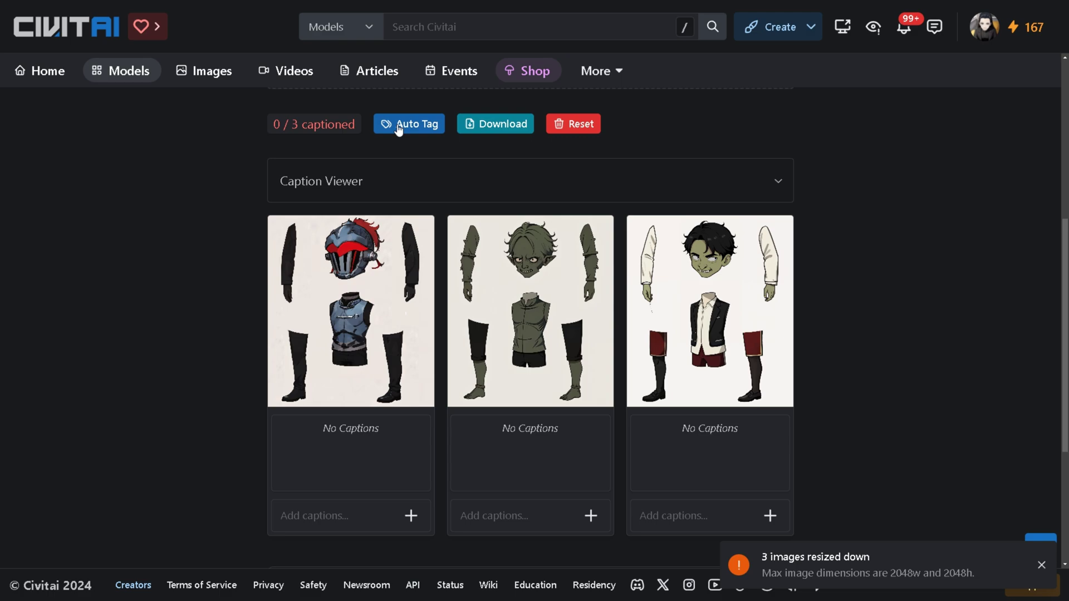
{"action": "scroll", "coordinate": [398, 128], "scroll_direction": "up", "scroll_amount": 1}
{"action": "left_click", "coordinate": [406, 197]}
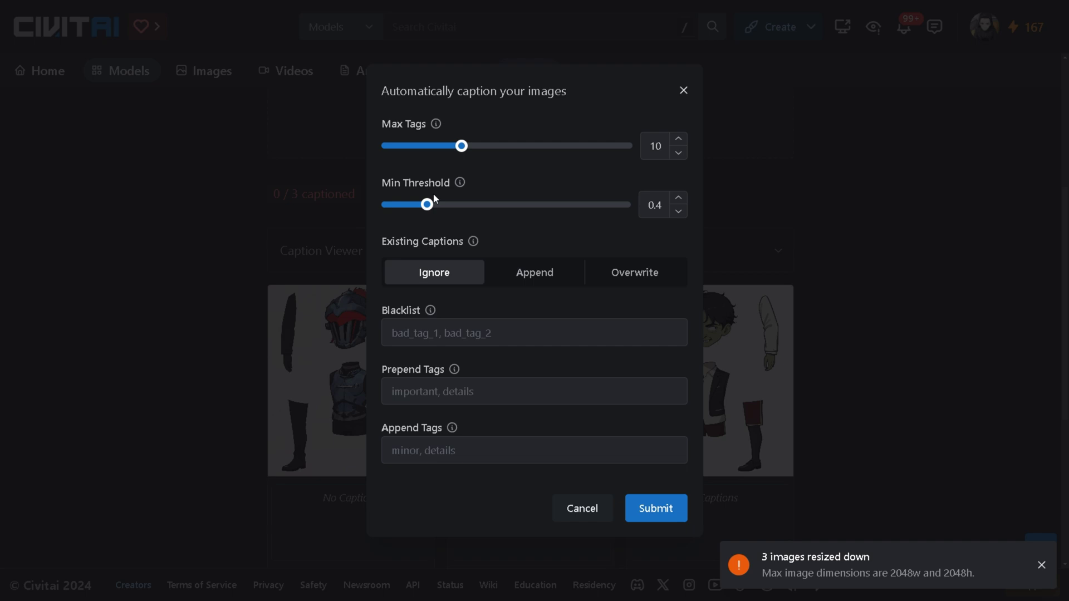
{"action": "left_click", "coordinate": [424, 456]}
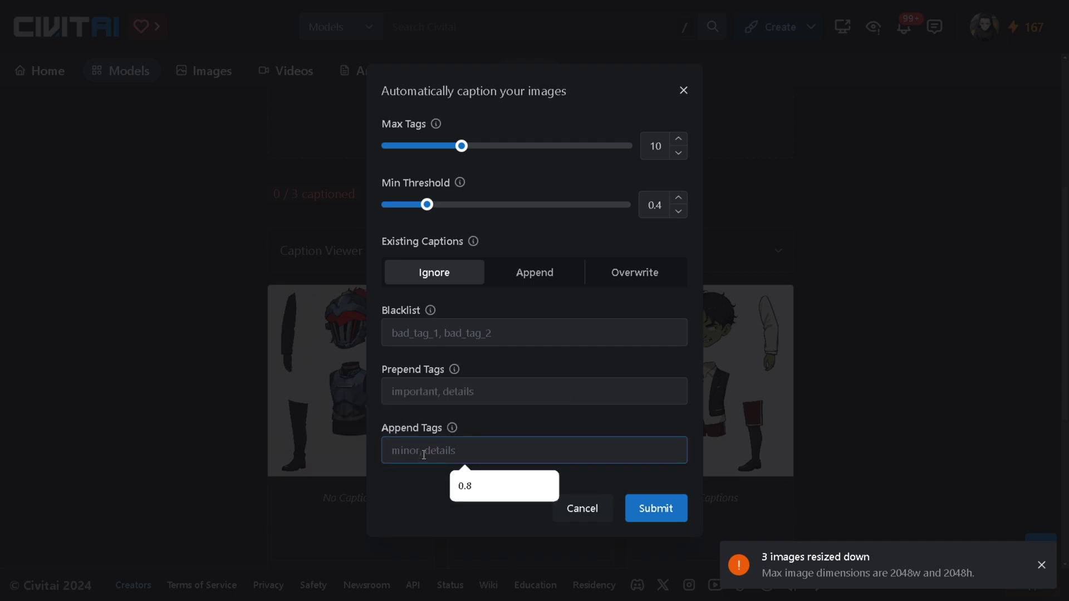
{"action": "key", "text": "Escape"}
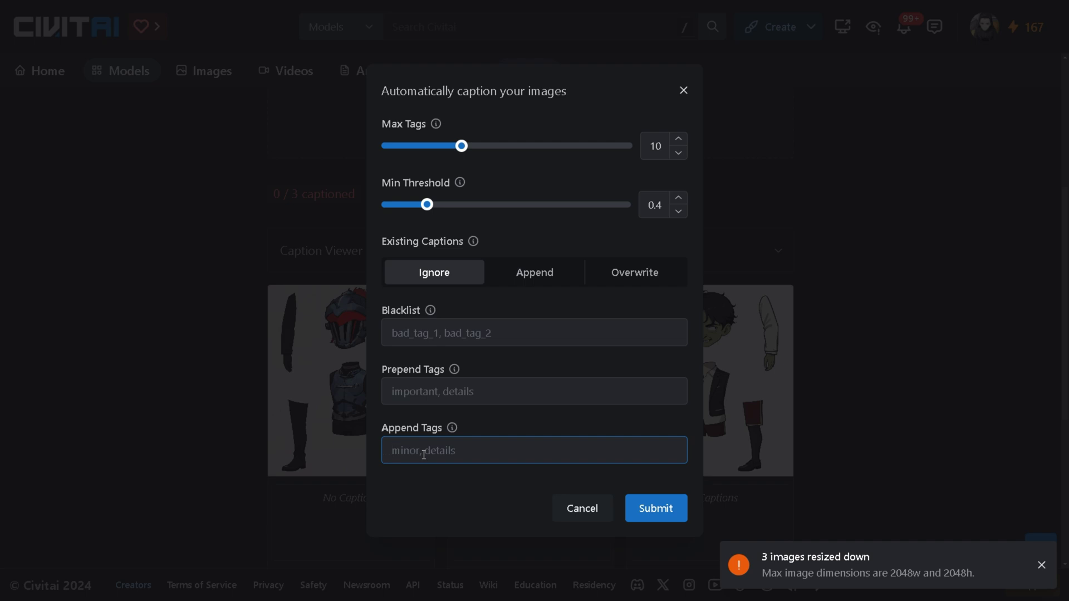
{"action": "type", "text": "guijiaoxiansheng"}
{"action": "left_click", "coordinate": [456, 390]}
{"action": "left_click", "coordinate": [486, 449]}
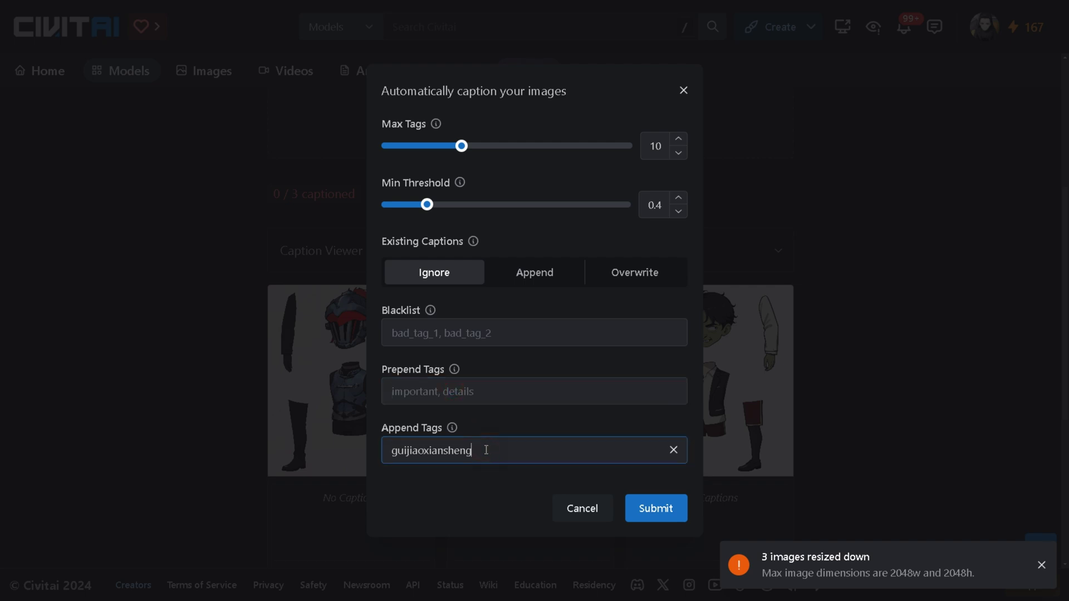
{"action": "left_click_drag", "start_coordinate": [386, 450], "coordinate": [514, 452]}
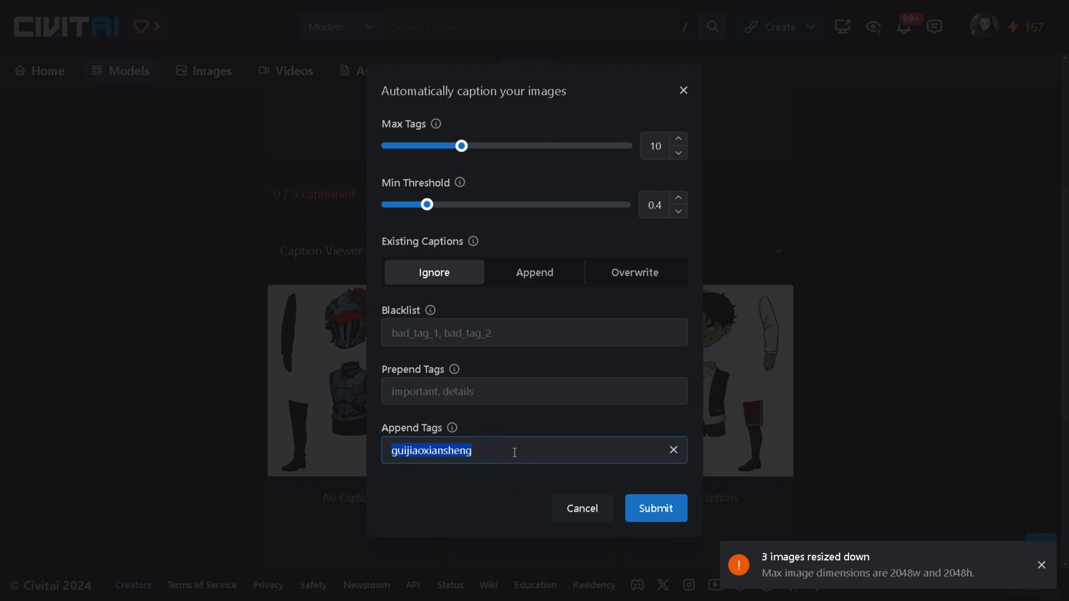
{"action": "left_click", "coordinate": [673, 513]}
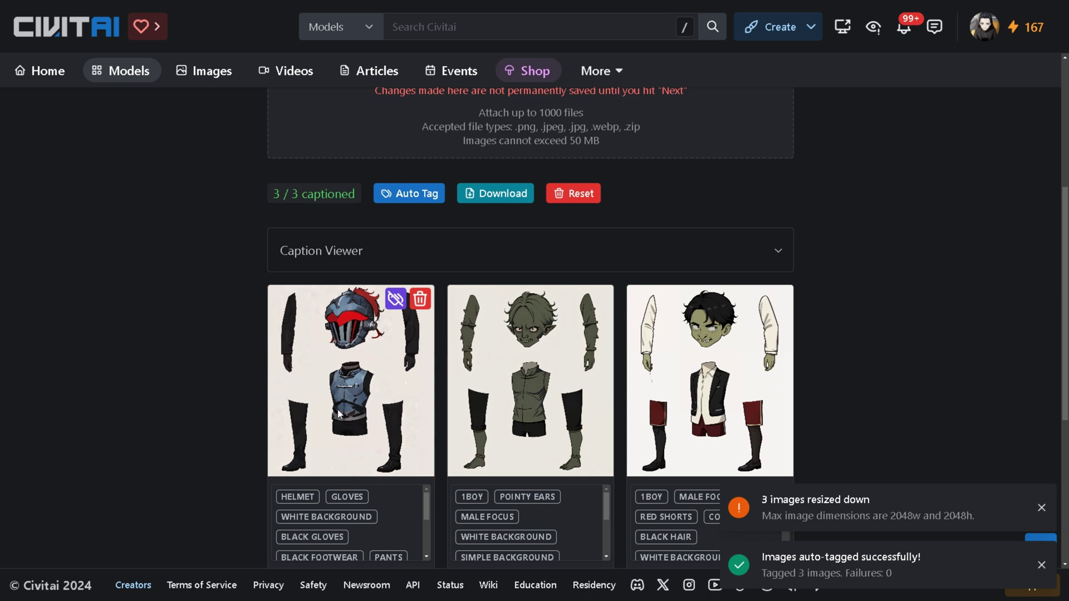
Examine the generated captions of all three training images through to the end of each tag list.
{"action": "scroll", "coordinate": [338, 408], "scroll_direction": "down", "scroll_amount": 1}
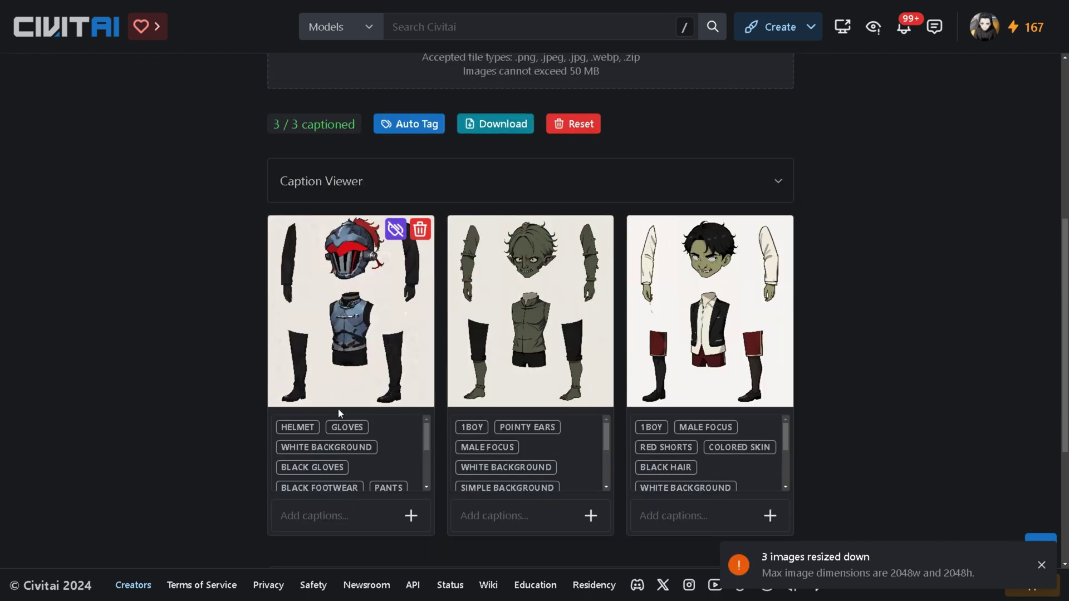
{"action": "scroll", "coordinate": [339, 409], "scroll_direction": "up", "scroll_amount": 2}
{"action": "scroll", "coordinate": [178, 379], "scroll_direction": "up", "scroll_amount": 3}
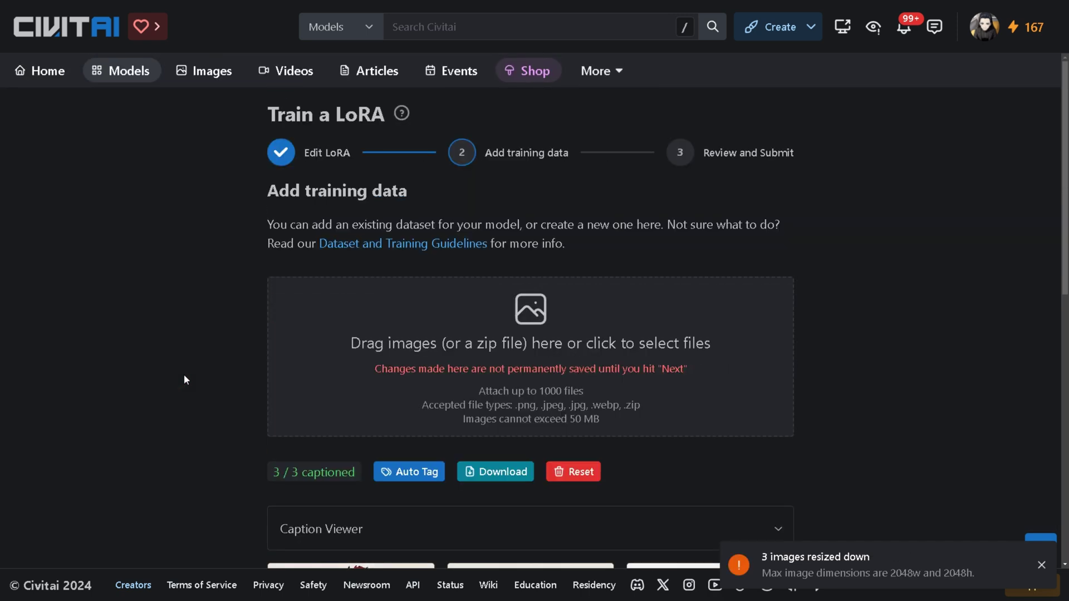
{"action": "scroll", "coordinate": [184, 377], "scroll_direction": "down", "scroll_amount": 3}
{"action": "mouse_move", "coordinate": [393, 377]}
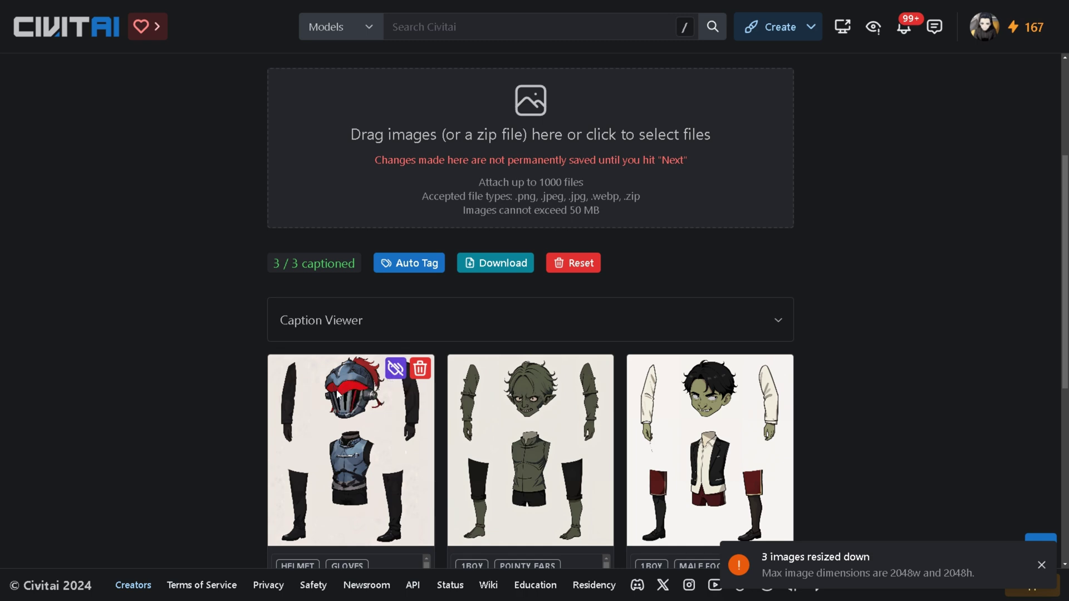
{"action": "scroll", "coordinate": [501, 317], "scroll_direction": "down", "scroll_amount": 2}
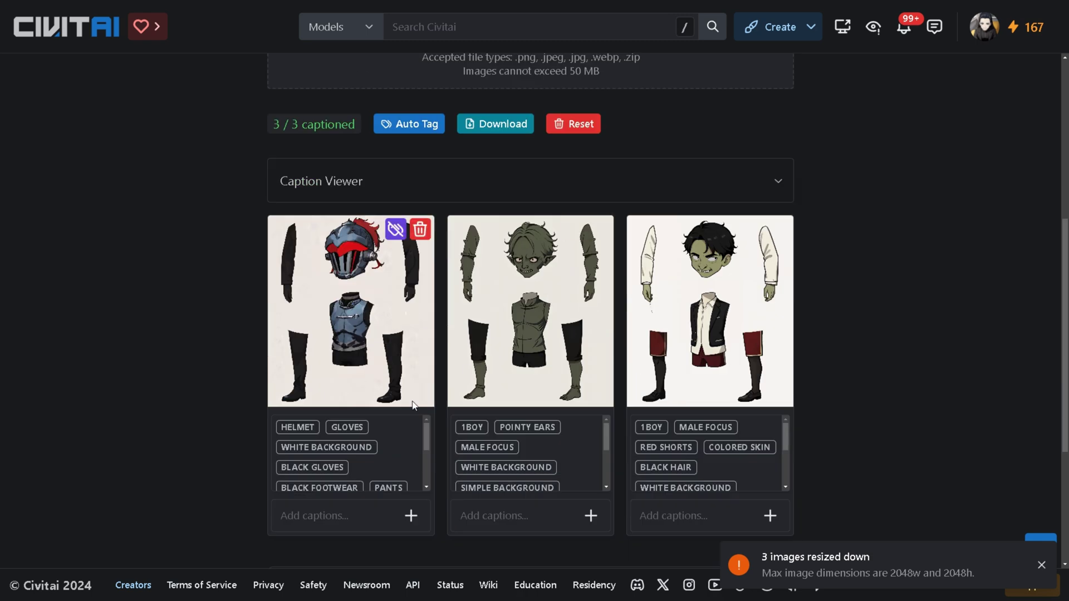
{"action": "left_click_drag", "start_coordinate": [425, 443], "coordinate": [424, 488]}
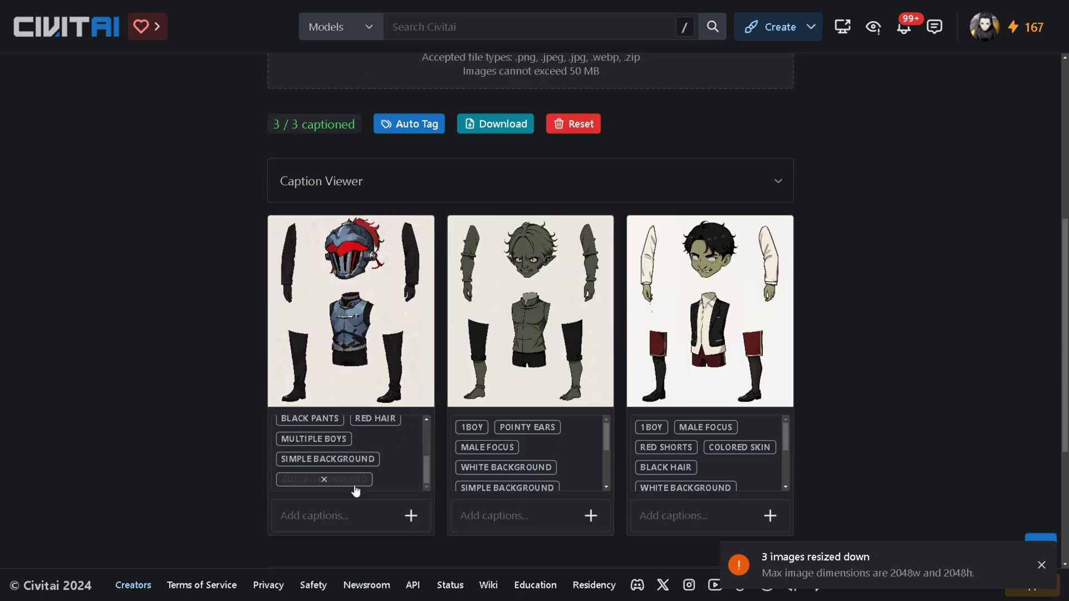
{"action": "scroll", "coordinate": [609, 465], "scroll_direction": "down", "scroll_amount": 2}
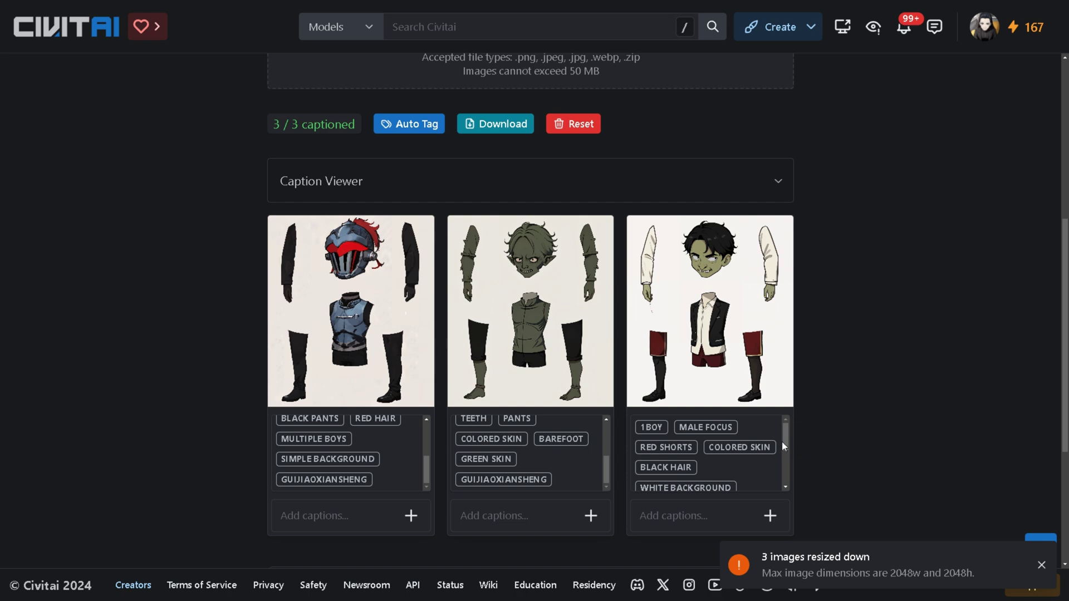
{"action": "left_click_drag", "start_coordinate": [786, 444], "coordinate": [787, 490]}
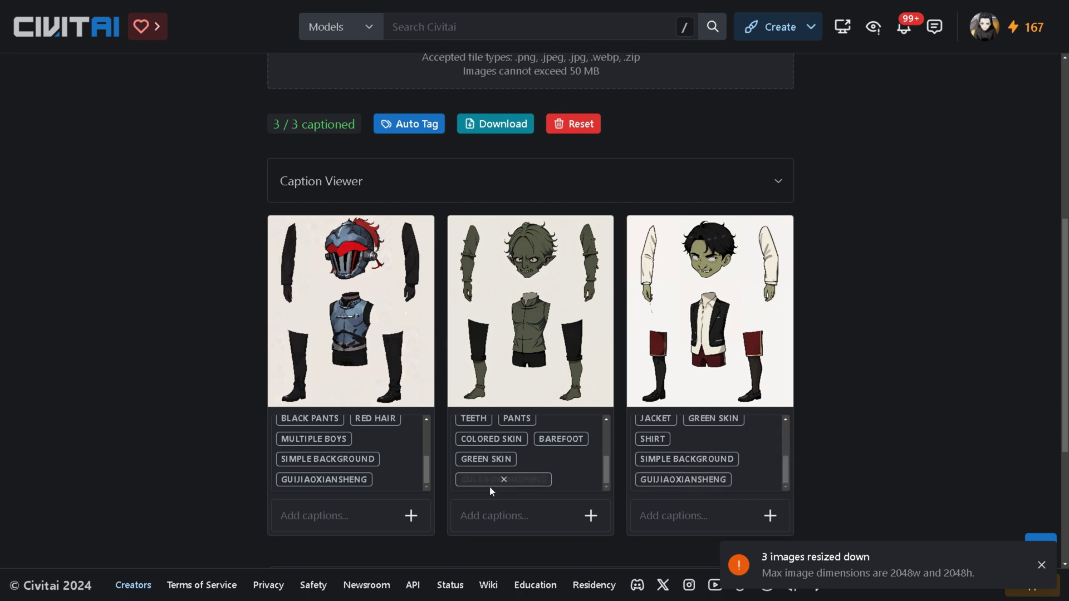
Submit the captioned training data and select FLUX Dev as the base model for training.
{"action": "scroll", "coordinate": [225, 363], "scroll_direction": "down", "scroll_amount": 4}
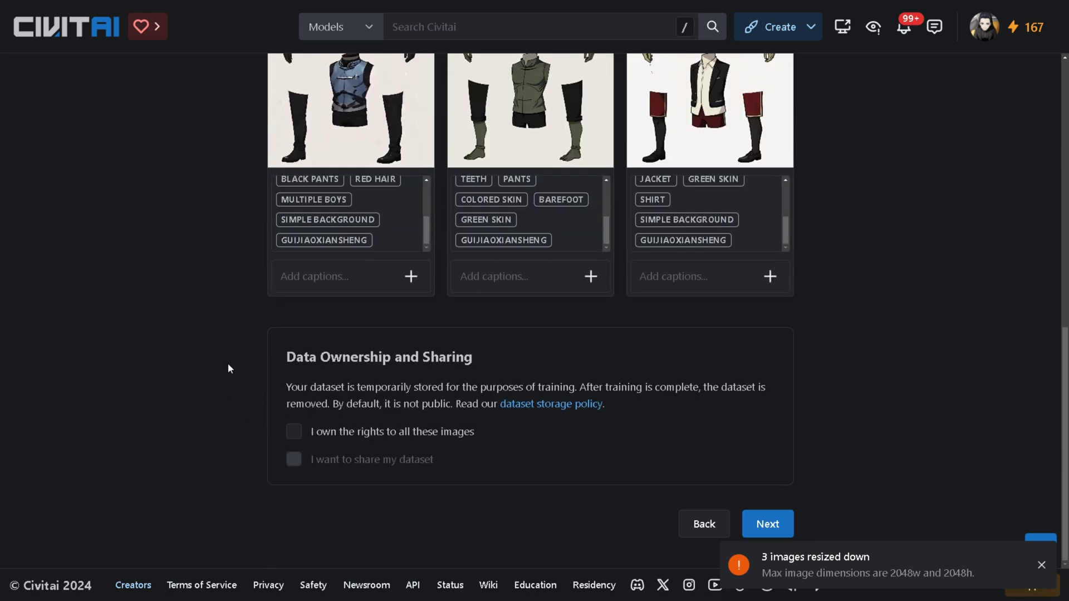
{"action": "left_click", "coordinate": [782, 527]}
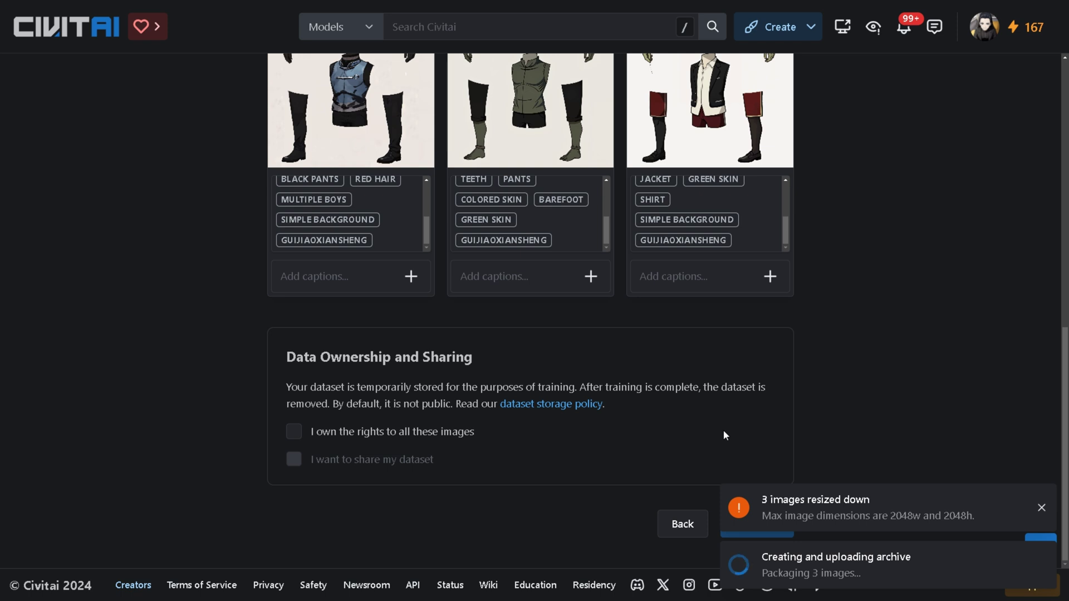
{"action": "scroll", "coordinate": [724, 430], "scroll_direction": "down", "scroll_amount": 1}
{"action": "scroll", "coordinate": [719, 426], "scroll_direction": "down", "scroll_amount": 1}
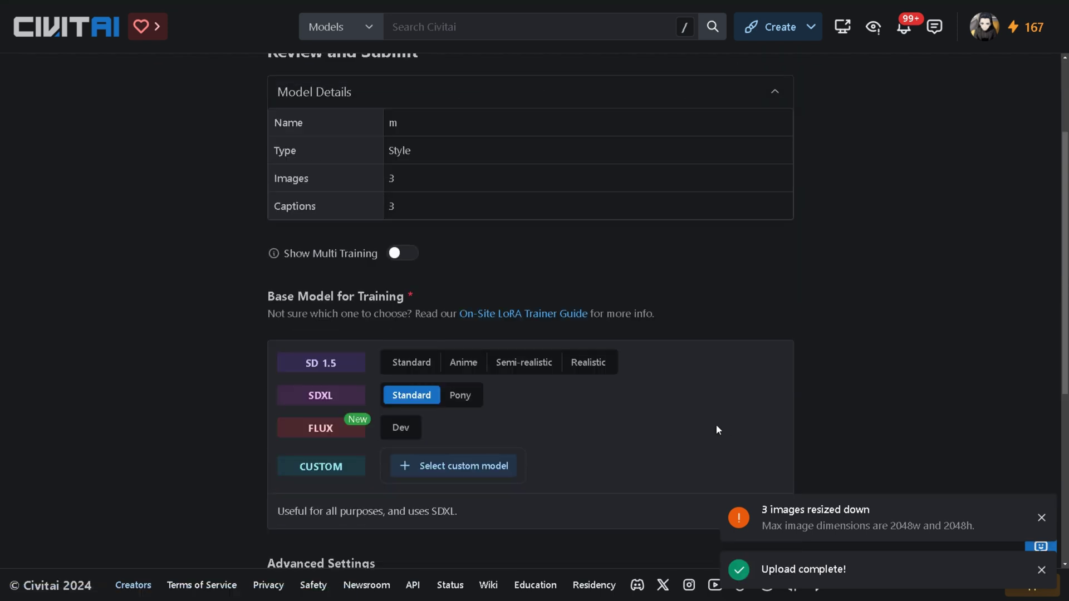
{"action": "scroll", "coordinate": [613, 289], "scroll_direction": "down", "scroll_amount": 1}
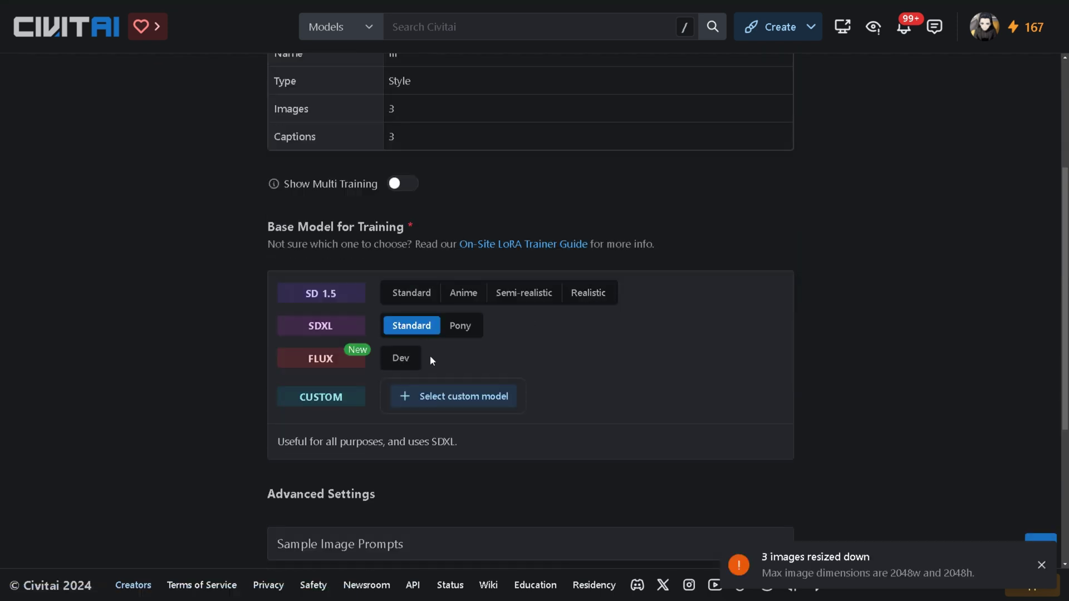
{"action": "left_click", "coordinate": [405, 358]}
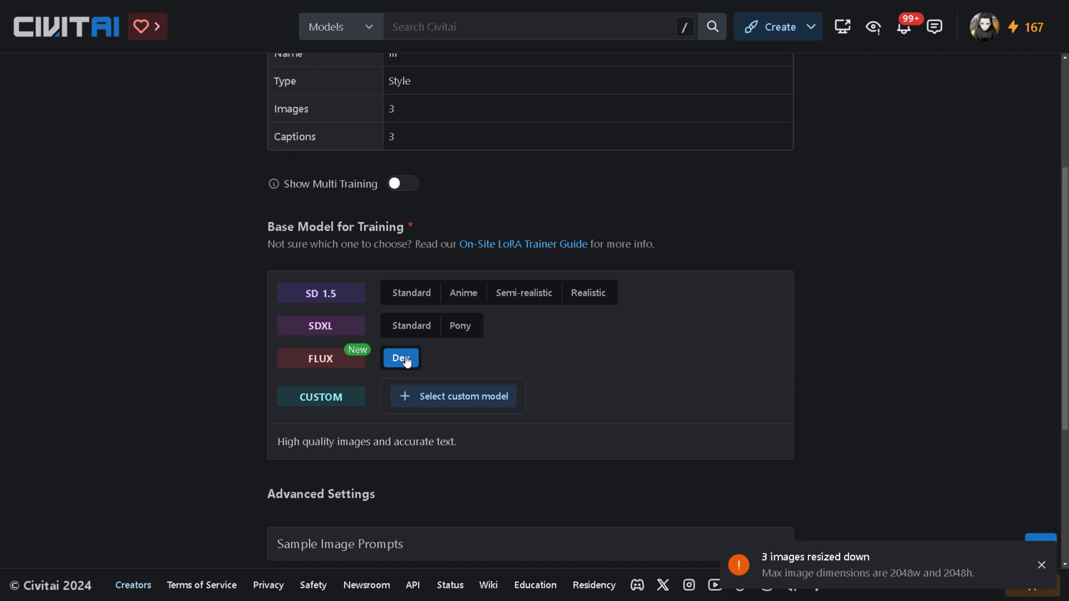
Check the sample image prompt settings, collapse them, and expand the training parameters.
{"action": "scroll", "coordinate": [480, 345], "scroll_direction": "down", "scroll_amount": 3}
{"action": "left_click", "coordinate": [466, 342]}
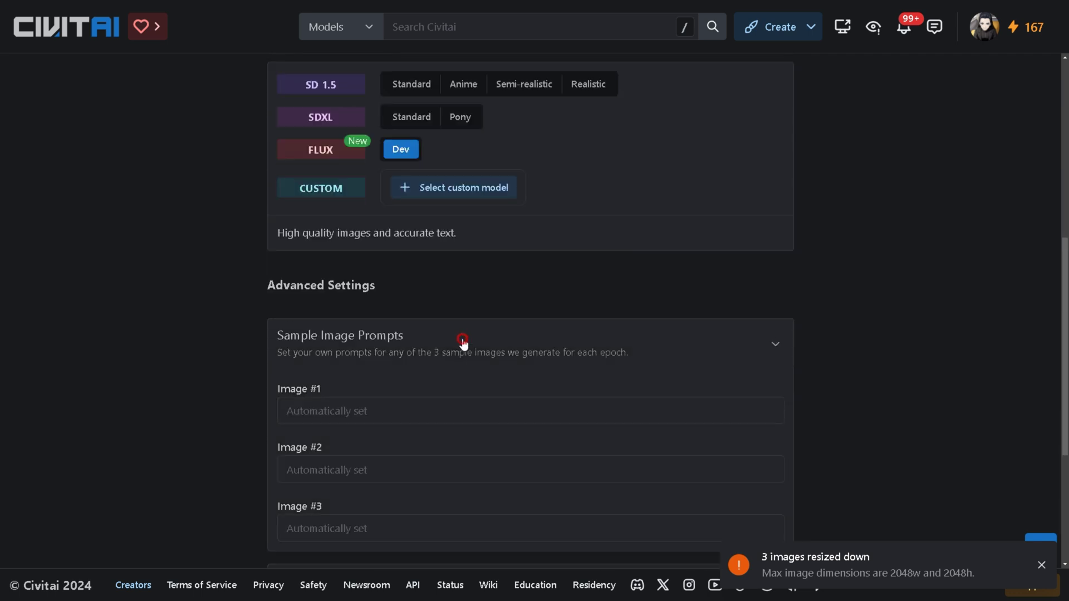
{"action": "left_click", "coordinate": [459, 340]}
{"action": "left_click", "coordinate": [402, 385]}
{"action": "scroll", "coordinate": [406, 382], "scroll_direction": "down", "scroll_amount": 2}
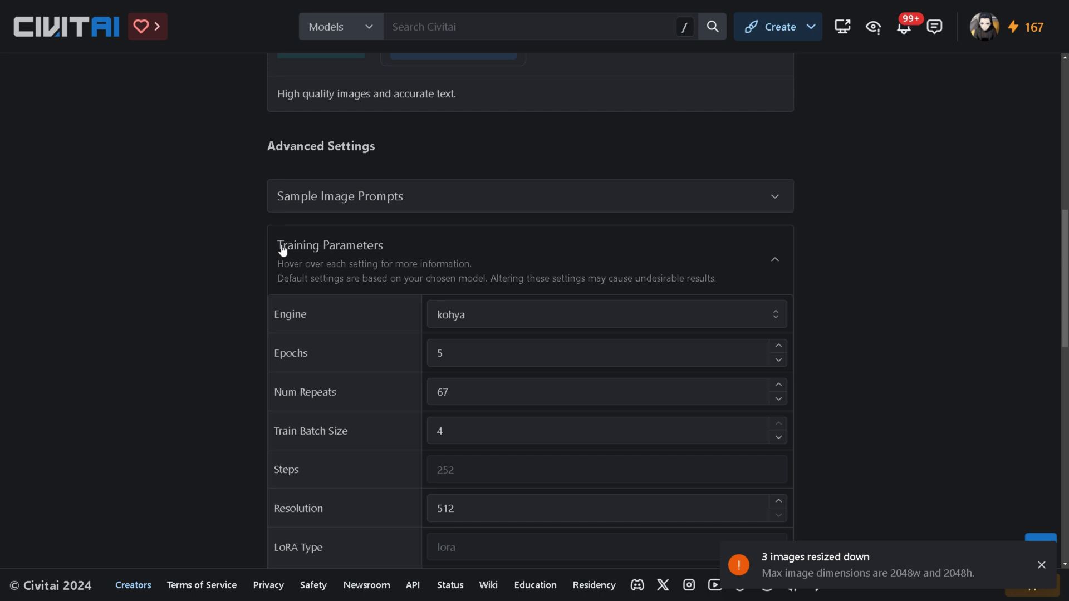
Set the training parameters to 10 epochs and 30 repeats, and check how the total steps are computed.
{"action": "left_click", "coordinate": [543, 273]}
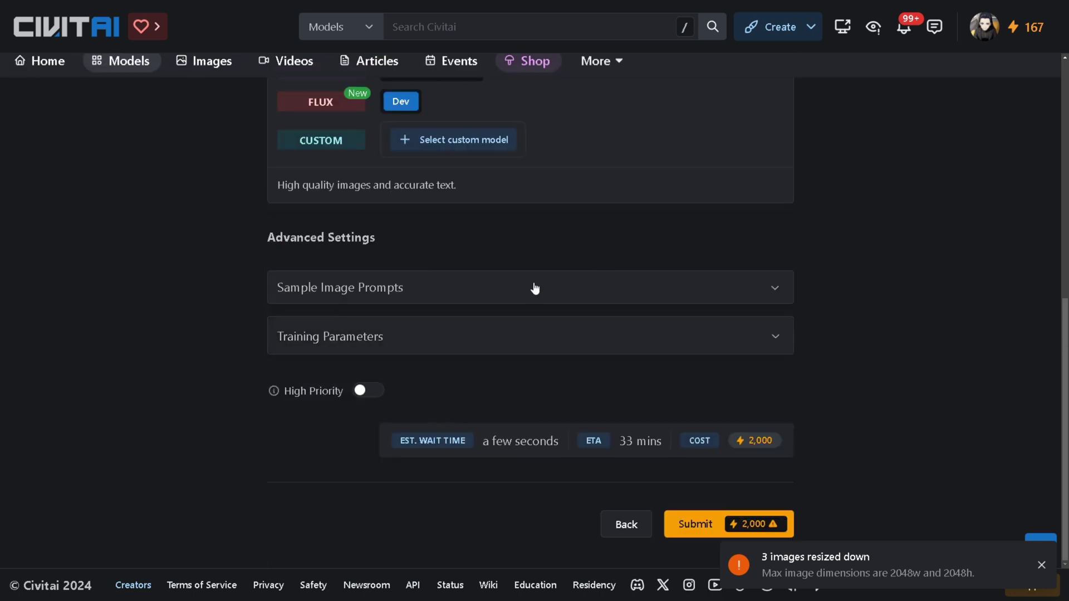
{"action": "left_click", "coordinate": [310, 341]}
{"action": "scroll", "coordinate": [356, 320], "scroll_direction": "down", "scroll_amount": 1}
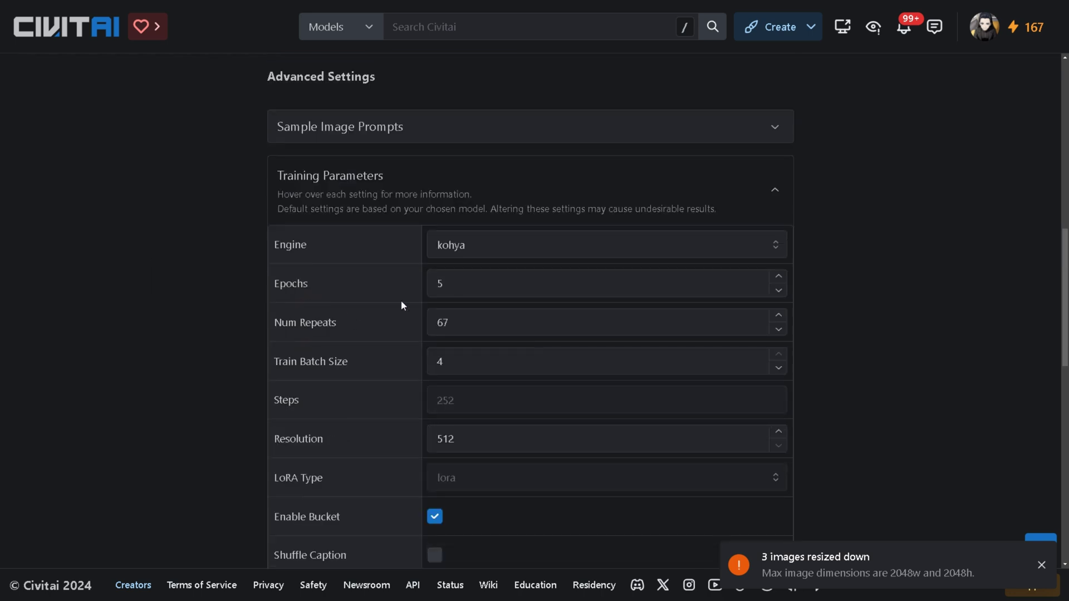
{"action": "double_click", "coordinate": [479, 288]}
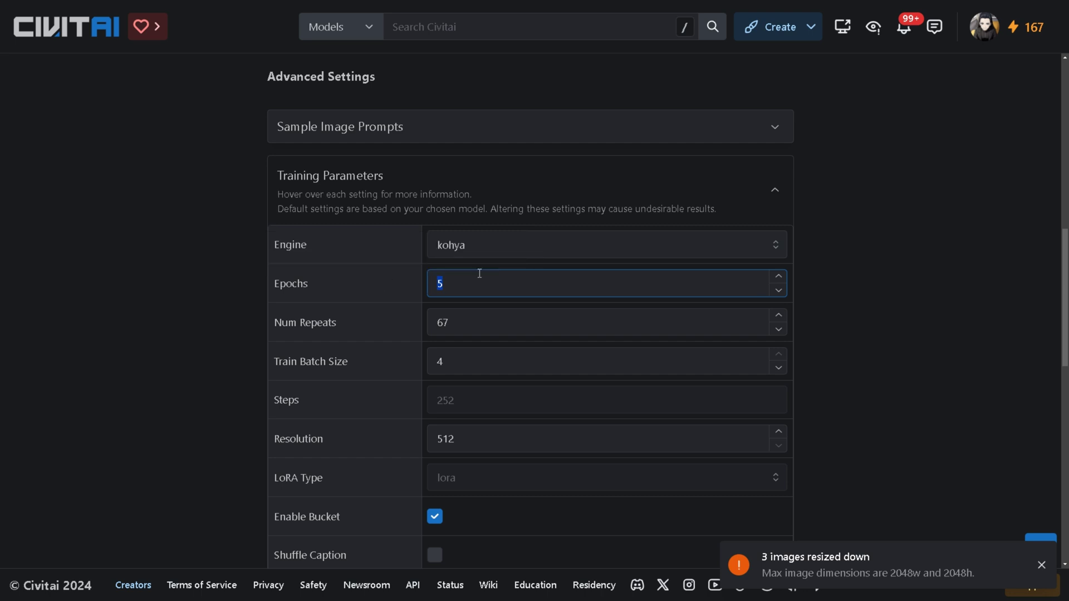
{"action": "type", "text": "10"}
{"action": "double_click", "coordinate": [467, 323]}
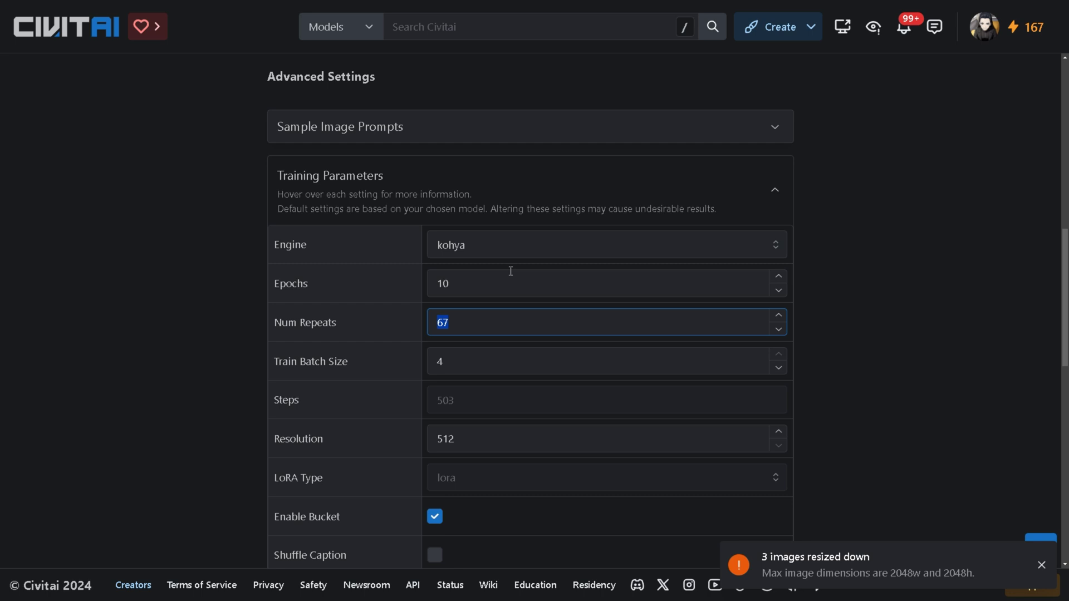
{"action": "type", "text": "30"}
{"action": "left_click_drag", "start_coordinate": [471, 402], "coordinate": [431, 400]}
{"action": "mouse_move", "coordinate": [346, 399]}
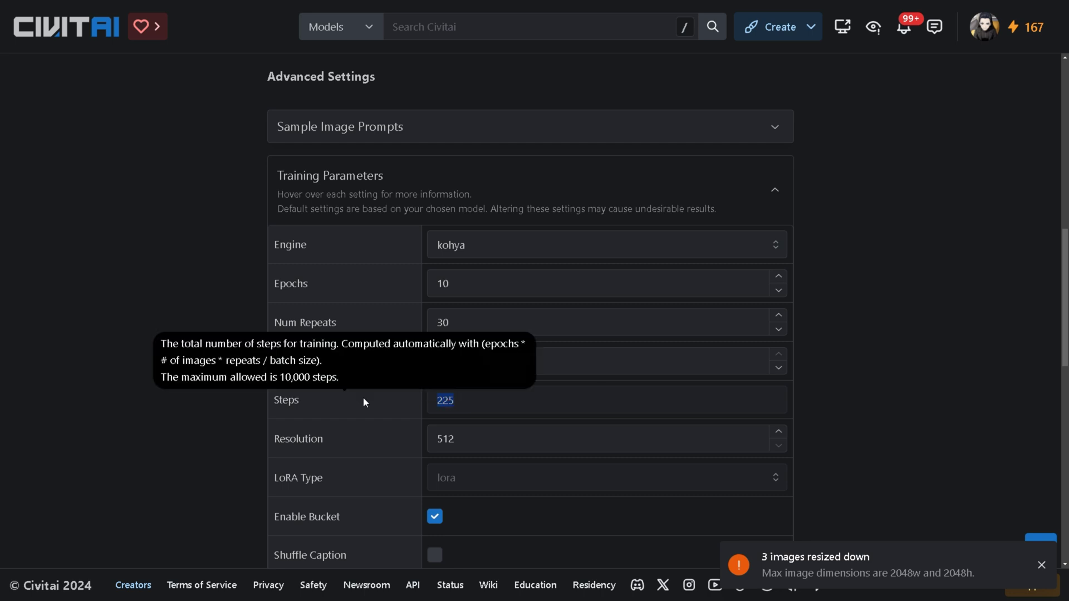
Leave the train batch size at 4 and set the training resolution to 1024.
{"action": "double_click", "coordinate": [443, 364]}
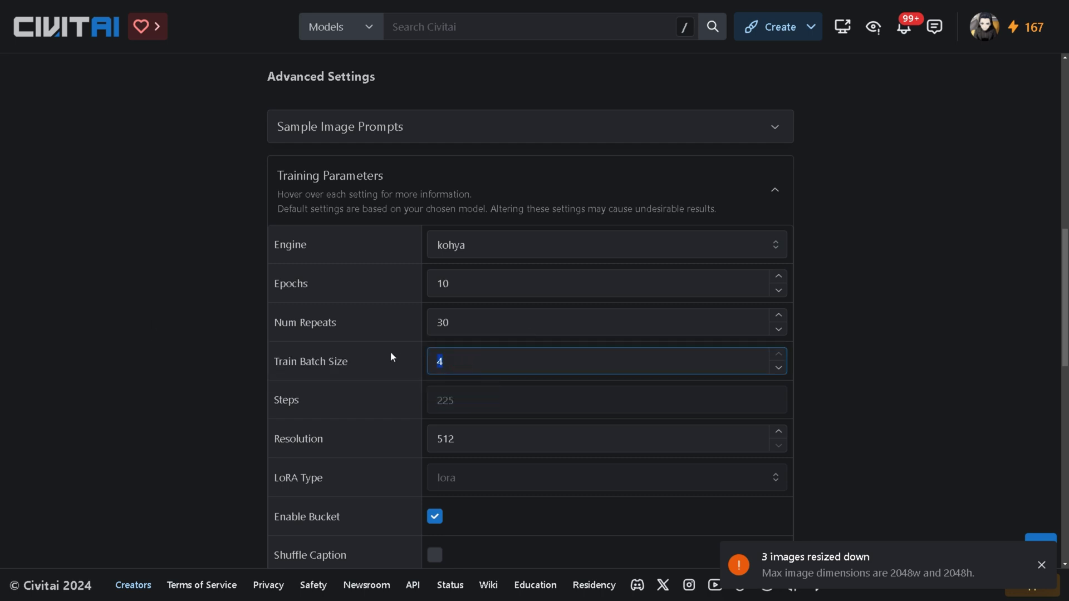
{"action": "left_click", "coordinate": [485, 348]}
{"action": "left_click", "coordinate": [439, 405]}
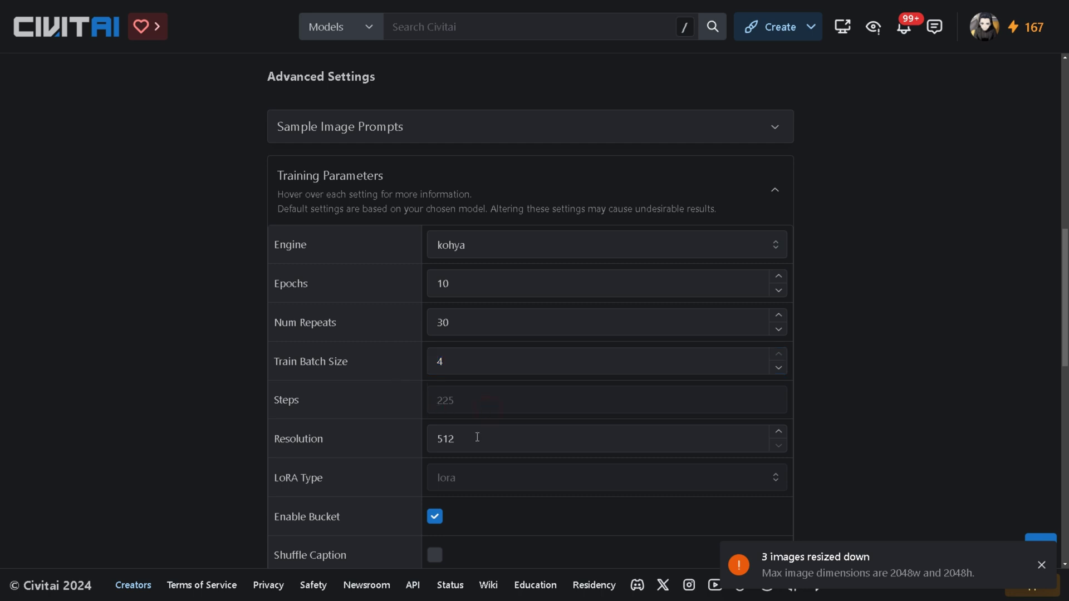
{"action": "key", "text": "Tab"}
{"action": "type", "text": "1024"}
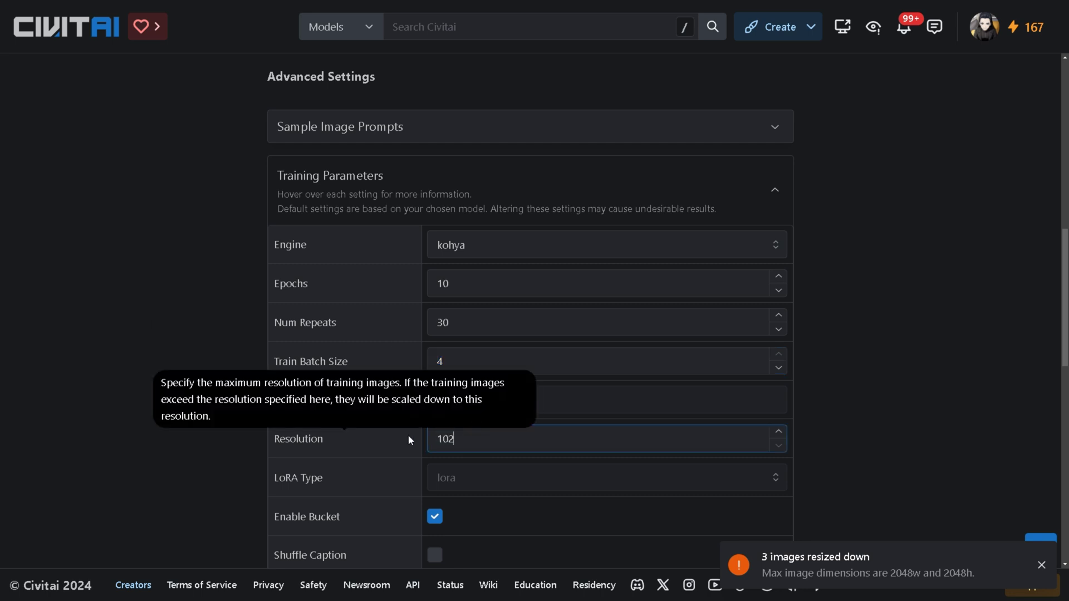
{"action": "left_click", "coordinate": [411, 435]}
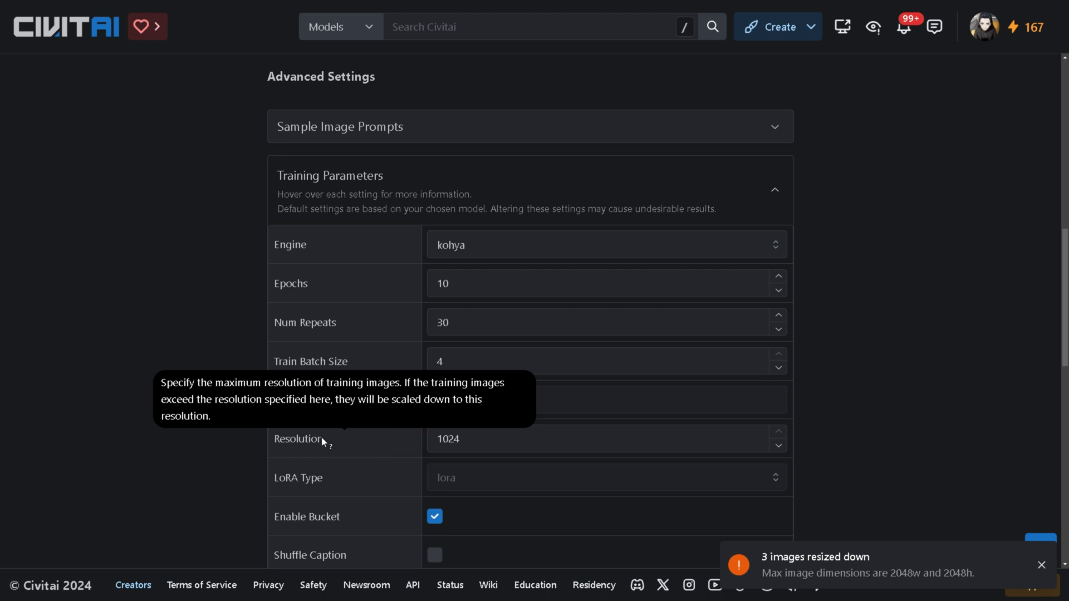
{"action": "left_click", "coordinate": [242, 439]}
Set the Unet LR to 0.00010 in the training parameters.
{"action": "scroll", "coordinate": [250, 416], "scroll_direction": "down", "scroll_amount": 1}
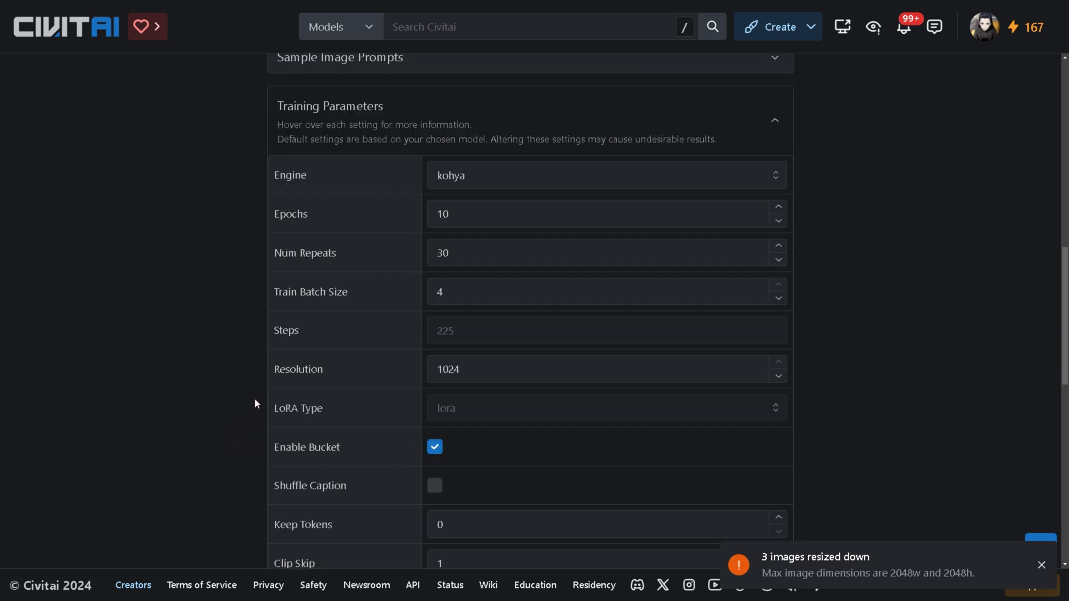
{"action": "scroll", "coordinate": [255, 398], "scroll_direction": "down", "scroll_amount": 3}
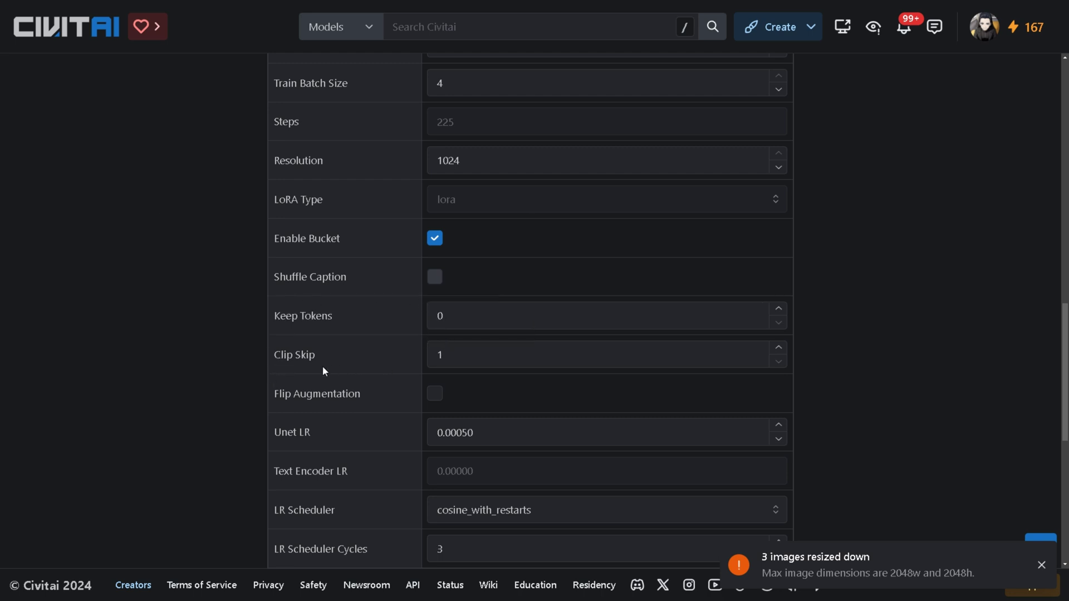
{"action": "left_click", "coordinate": [465, 433]}
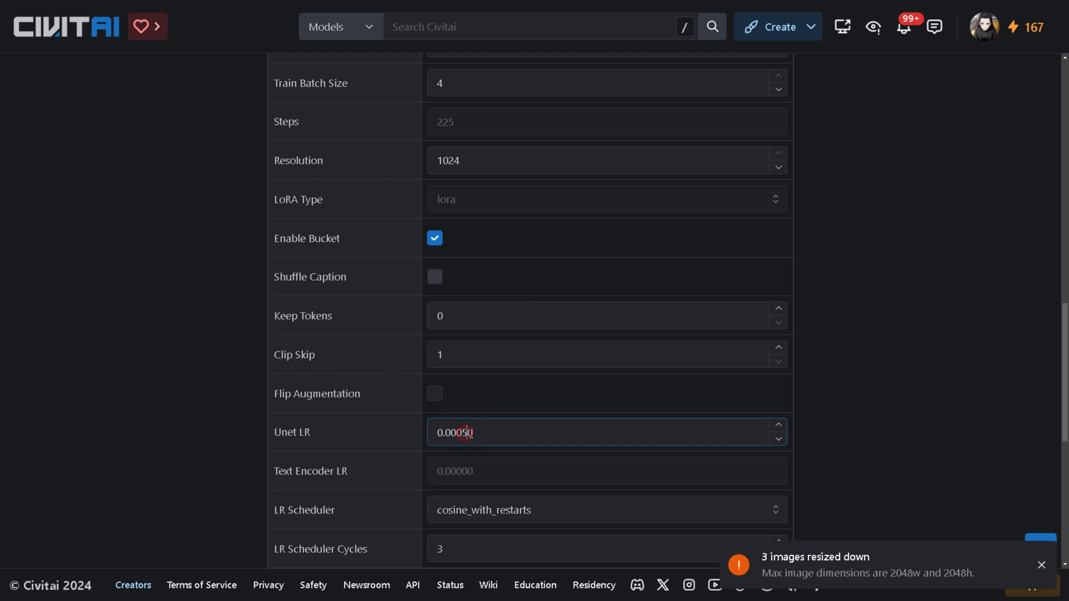
{"action": "key", "text": "shift+Left"}
{"action": "type", "text": "e"}
{"action": "left_click_drag", "start_coordinate": [472, 433], "coordinate": [544, 434]}
{"action": "key", "text": "BackSpace"}
{"action": "key", "text": "Left"}
{"action": "key", "text": "BackSpace"}
{"action": "type", "text": "5"}
{"action": "key", "text": "BackSpace"}
{"action": "type", "text": "1"}
Keep cosine_with_restarts as the LR scheduler and set the LR scheduler cycles to 1.
{"action": "scroll", "coordinate": [482, 446], "scroll_direction": "down", "scroll_amount": 1}
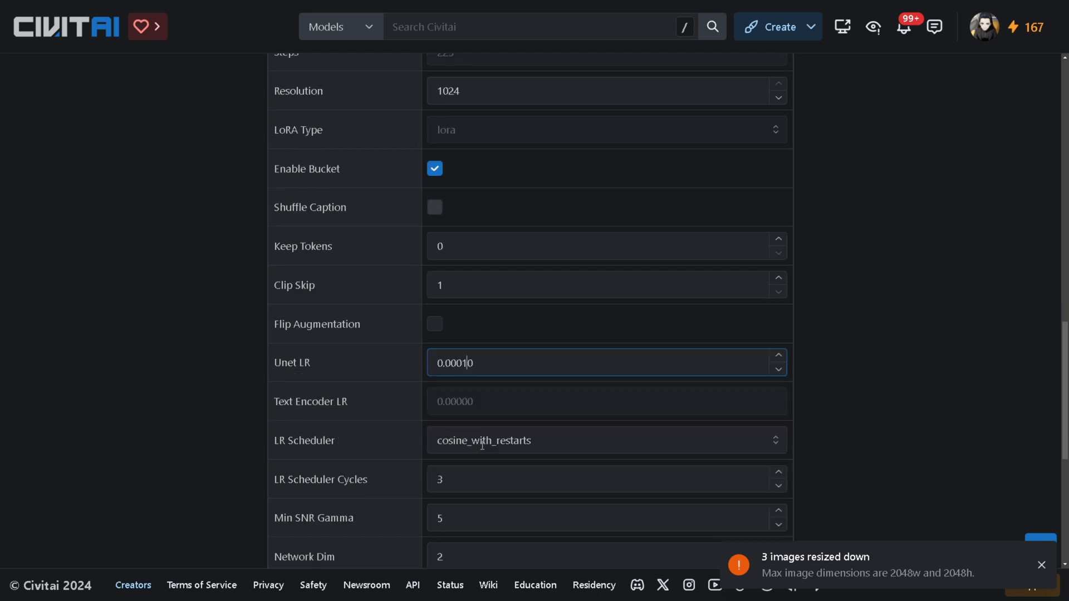
{"action": "left_click", "coordinate": [483, 443]}
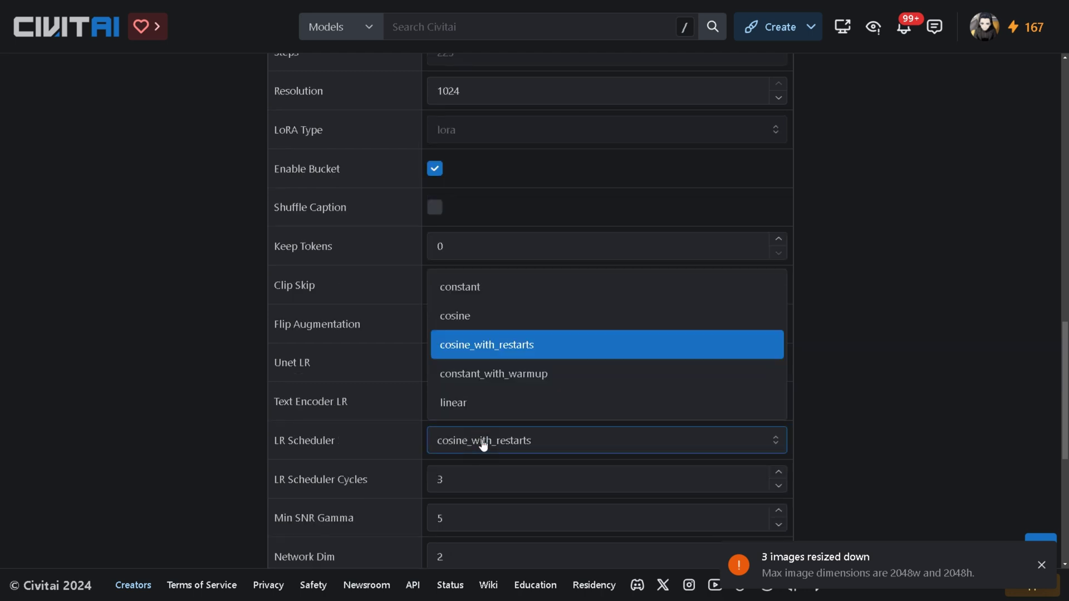
{"action": "left_click", "coordinate": [497, 348]}
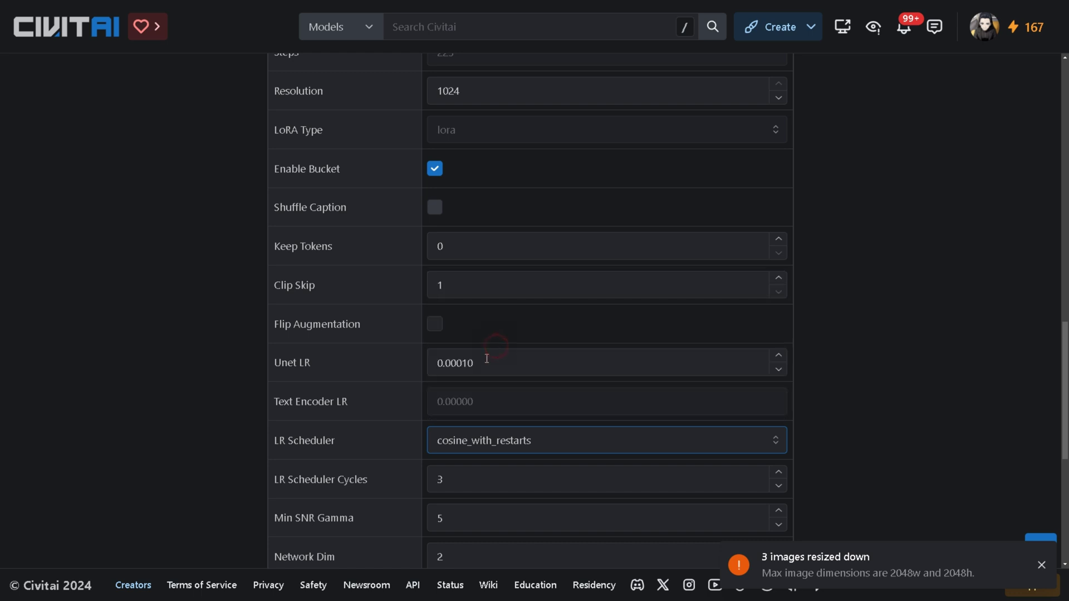
{"action": "double_click", "coordinate": [456, 478]}
{"action": "mouse_move", "coordinate": [338, 478]}
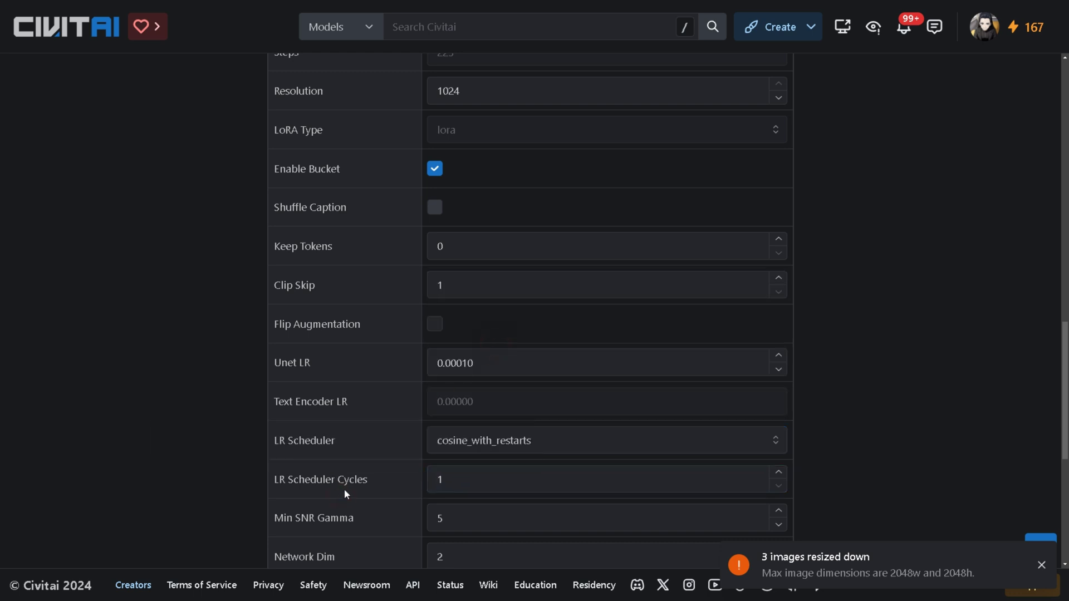
Set the Network Dim to 128 and the Network Alpha to 96.
{"action": "scroll", "coordinate": [351, 479], "scroll_direction": "down", "scroll_amount": 2}
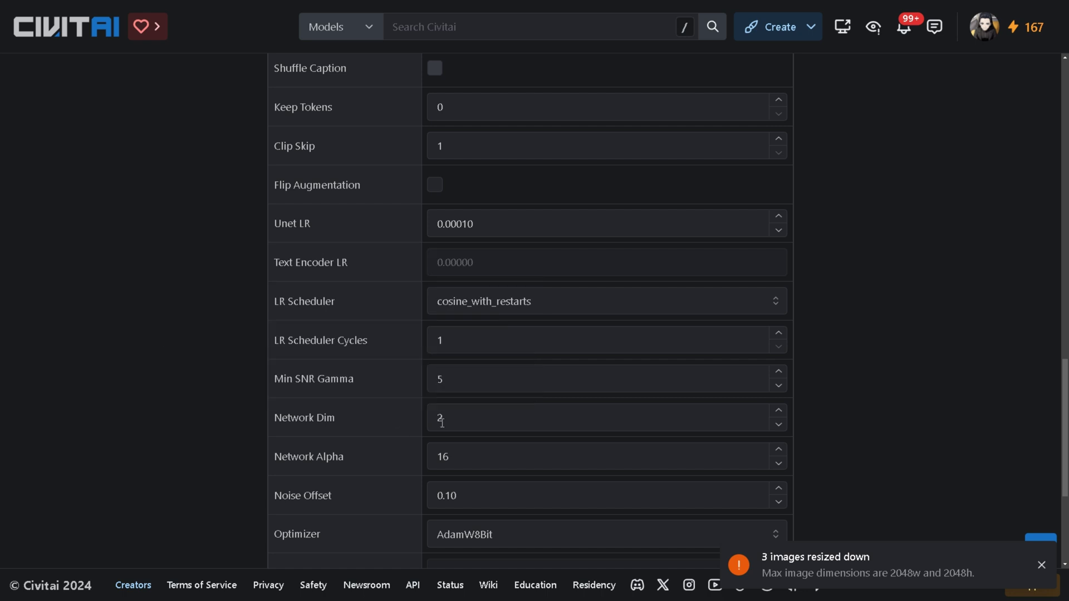
{"action": "mouse_move", "coordinate": [335, 426]}
{"action": "double_click", "coordinate": [455, 453]}
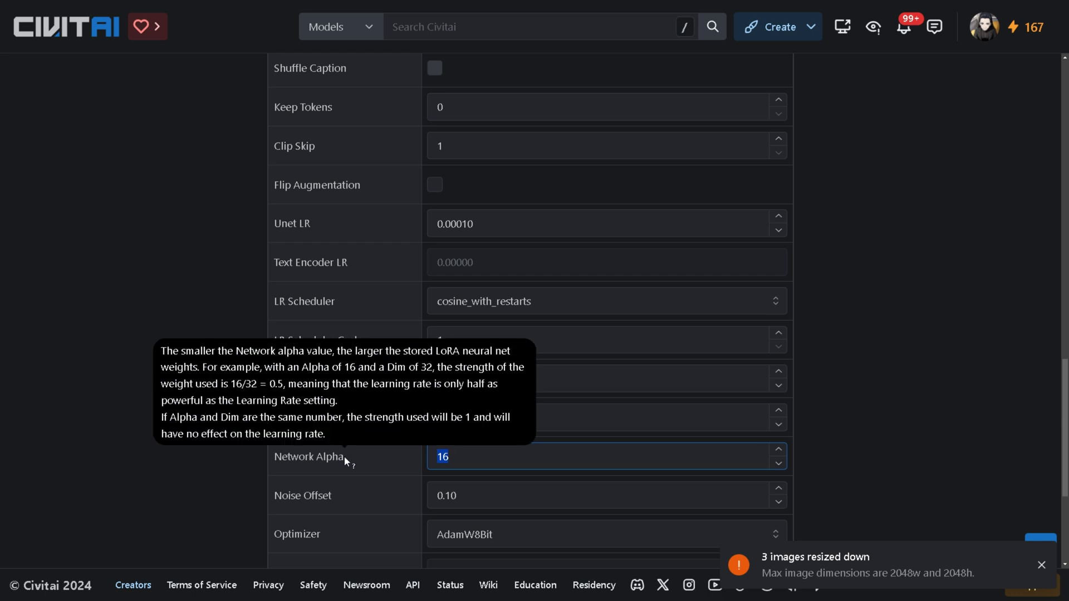
{"action": "left_click", "coordinate": [395, 426]}
{"action": "type", "text": "128"}
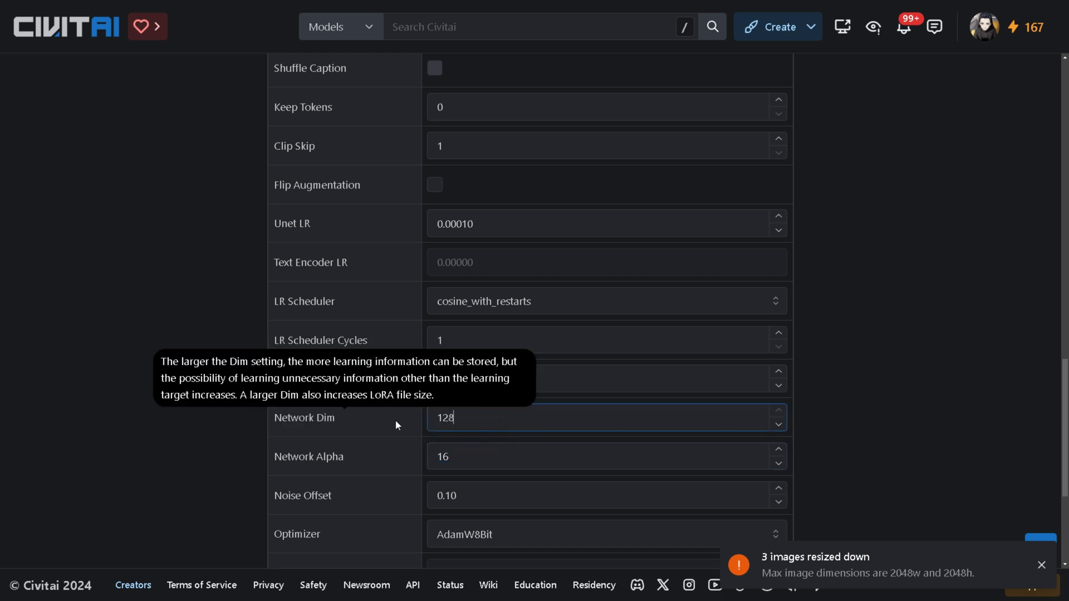
{"action": "double_click", "coordinate": [462, 450]}
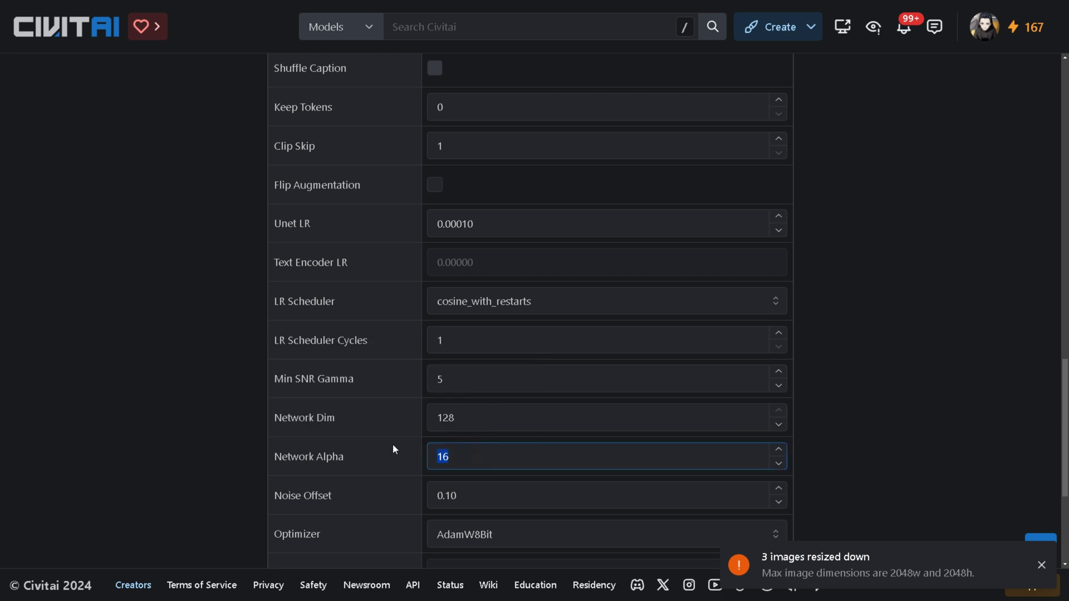
{"action": "type", "text": "96"}
{"action": "mouse_move", "coordinate": [366, 421]}
{"action": "left_click_drag", "start_coordinate": [470, 417], "coordinate": [431, 419]}
{"action": "left_click_drag", "start_coordinate": [529, 455], "coordinate": [383, 452]}
Set the Network Dim to 64 and the Network Alpha to 32.
{"action": "left_click_drag", "start_coordinate": [505, 416], "coordinate": [379, 411]}
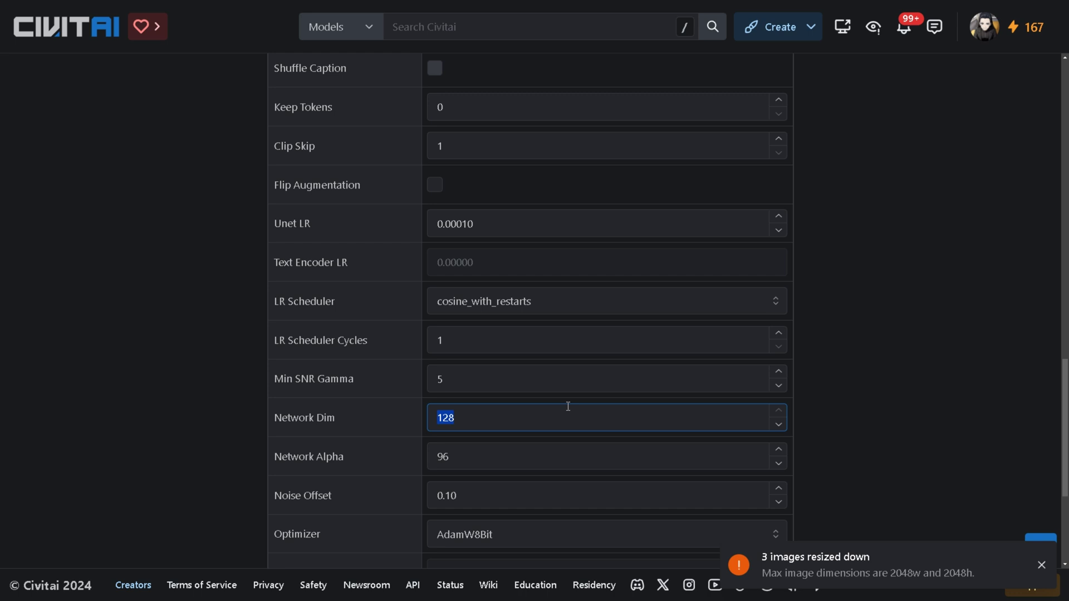
{"action": "type", "text": "64"}
{"action": "key", "text": "Tab"}
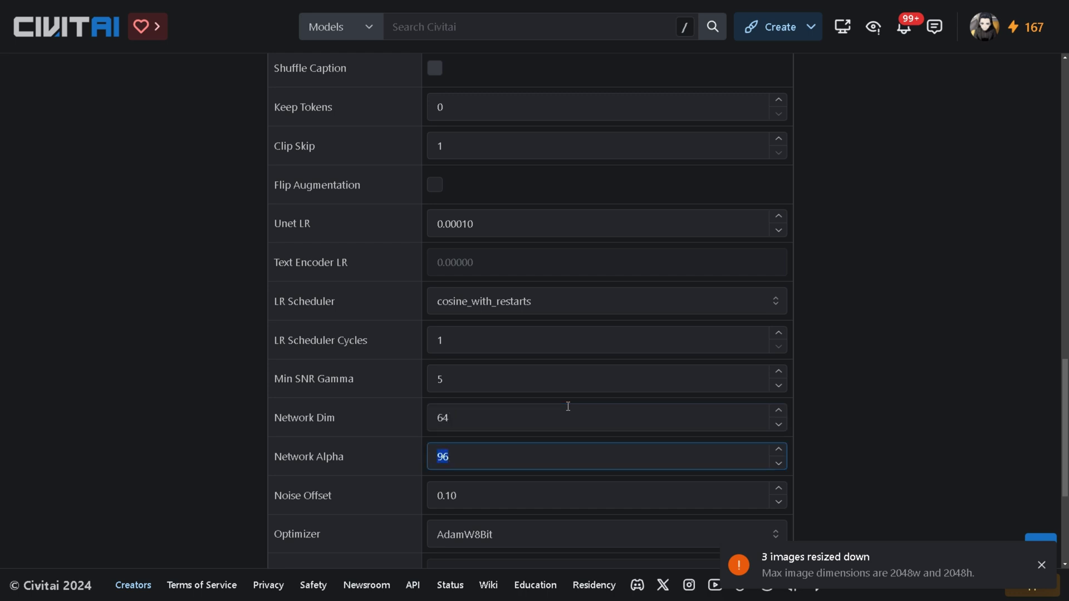
{"action": "type", "text": "32"}
{"action": "mouse_move", "coordinate": [341, 459]}
Check the available optimizer choices and keep AdamW8Bit.
{"action": "scroll", "coordinate": [320, 462], "scroll_direction": "down", "scroll_amount": 1}
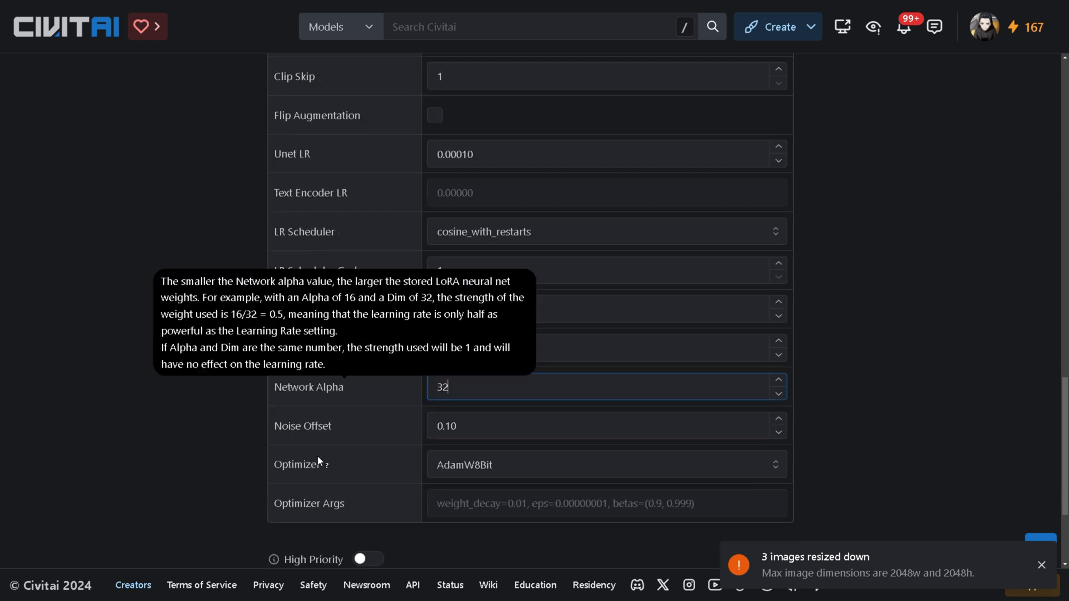
{"action": "left_click", "coordinate": [500, 425]}
{"action": "left_click", "coordinate": [500, 471]}
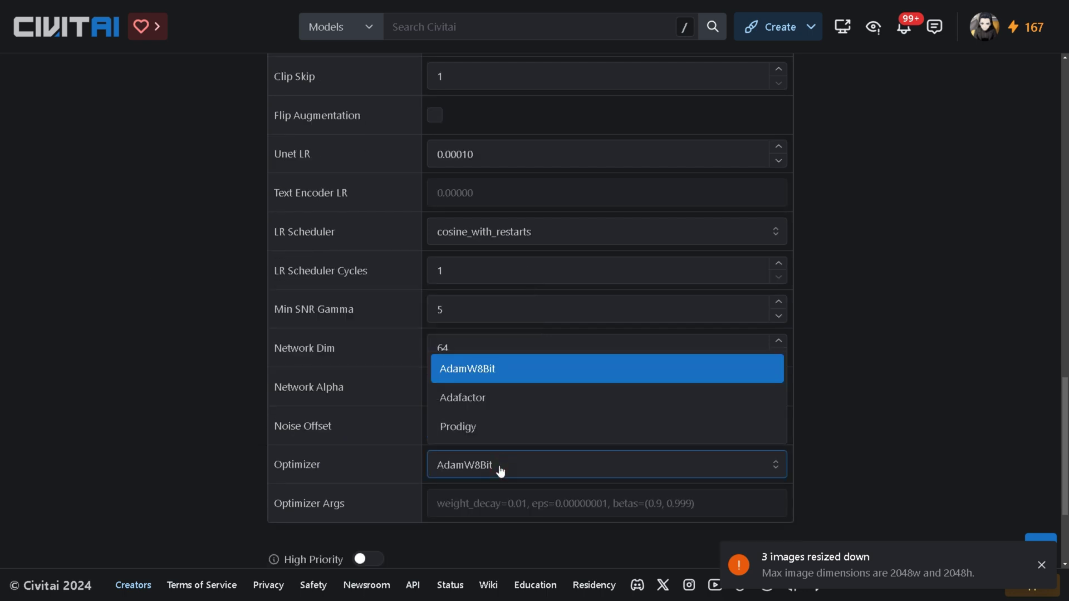
{"action": "left_click", "coordinate": [499, 467]}
Submit the training job and choose the 5,000 Buzz purchase for $5.
{"action": "scroll", "coordinate": [354, 463], "scroll_direction": "down", "scroll_amount": 3}
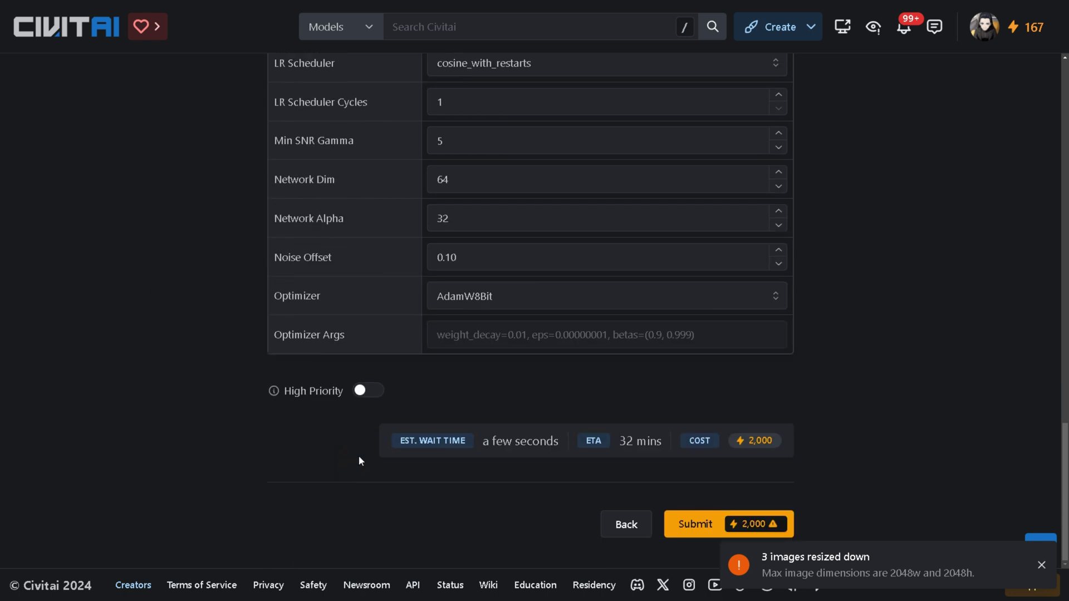
{"action": "left_click", "coordinate": [729, 524]}
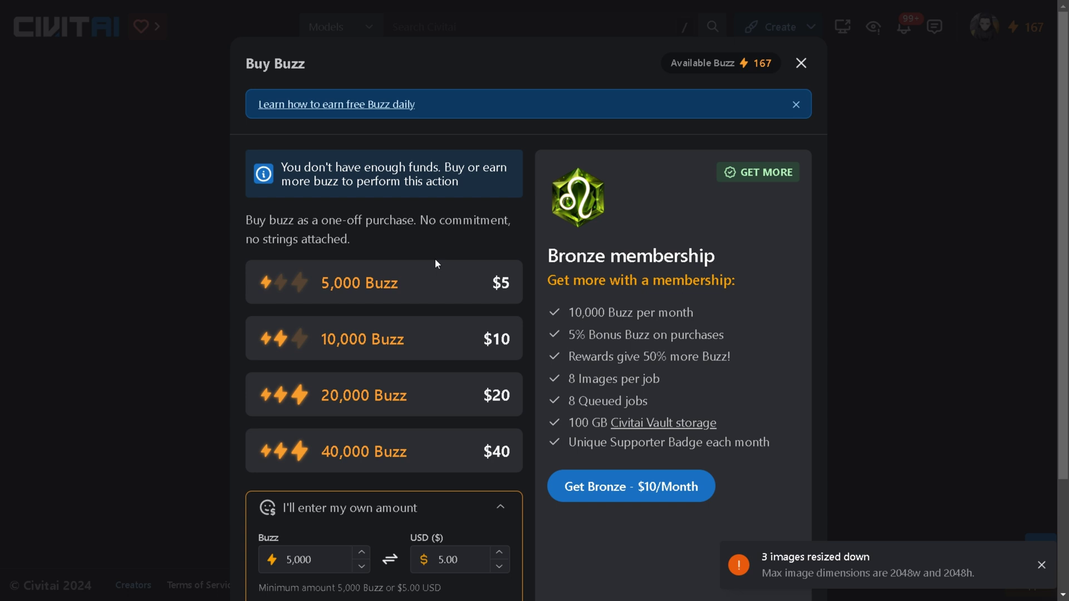
{"action": "left_click", "coordinate": [430, 279]}
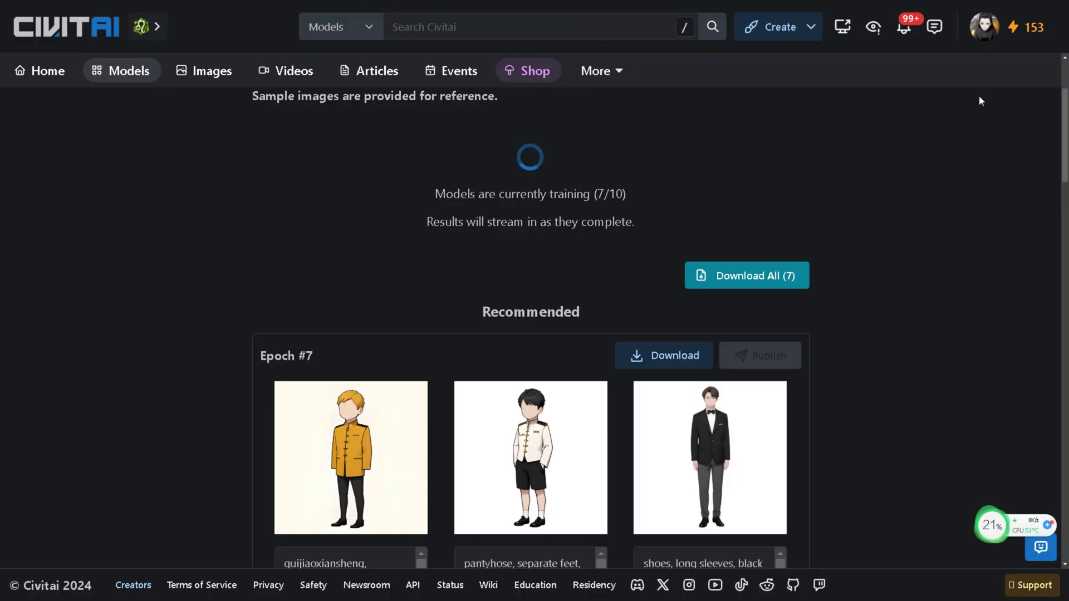
Look through the account's list of model trainings and open the chaifen - V1 style training.
{"action": "left_click", "coordinate": [984, 28]}
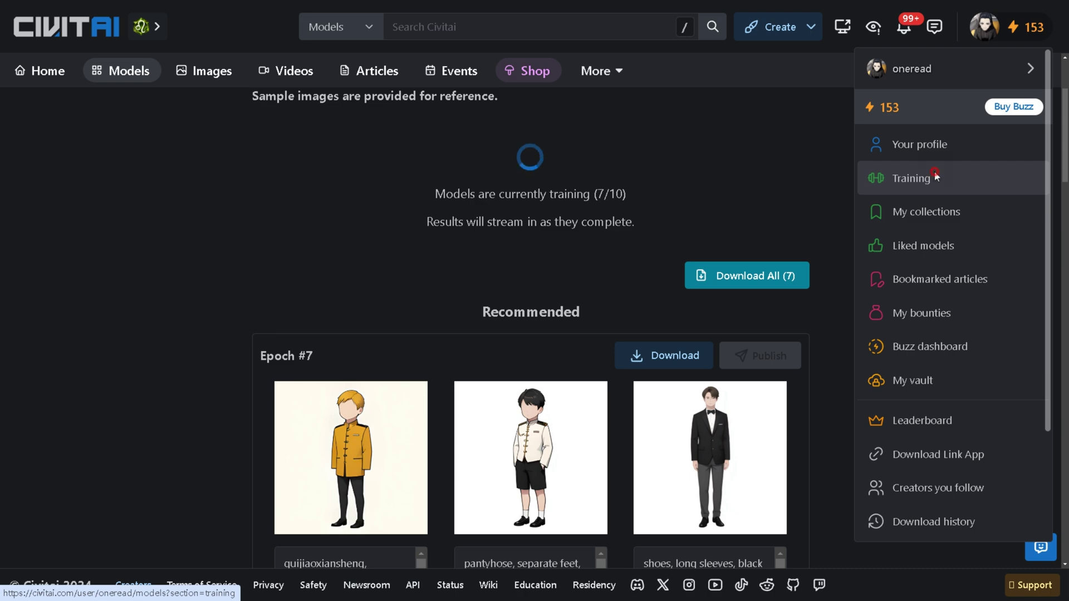
{"action": "left_click", "coordinate": [935, 178]}
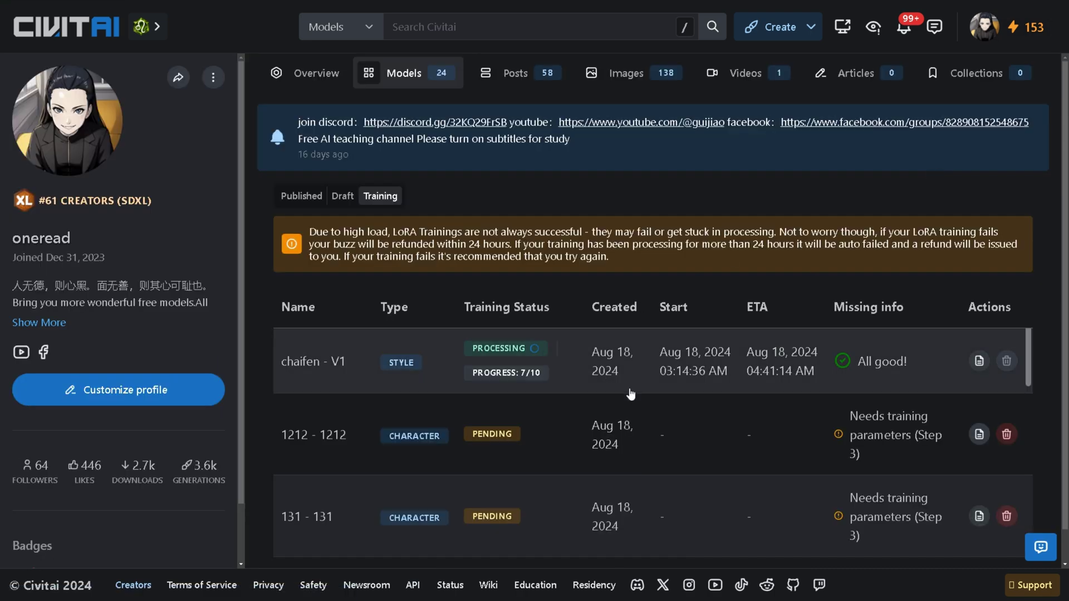
{"action": "scroll", "coordinate": [633, 391], "scroll_direction": "down", "scroll_amount": 5}
{"action": "scroll", "coordinate": [633, 391], "scroll_direction": "down", "scroll_amount": 1}
{"action": "scroll", "coordinate": [633, 391], "scroll_direction": "up", "scroll_amount": 5}
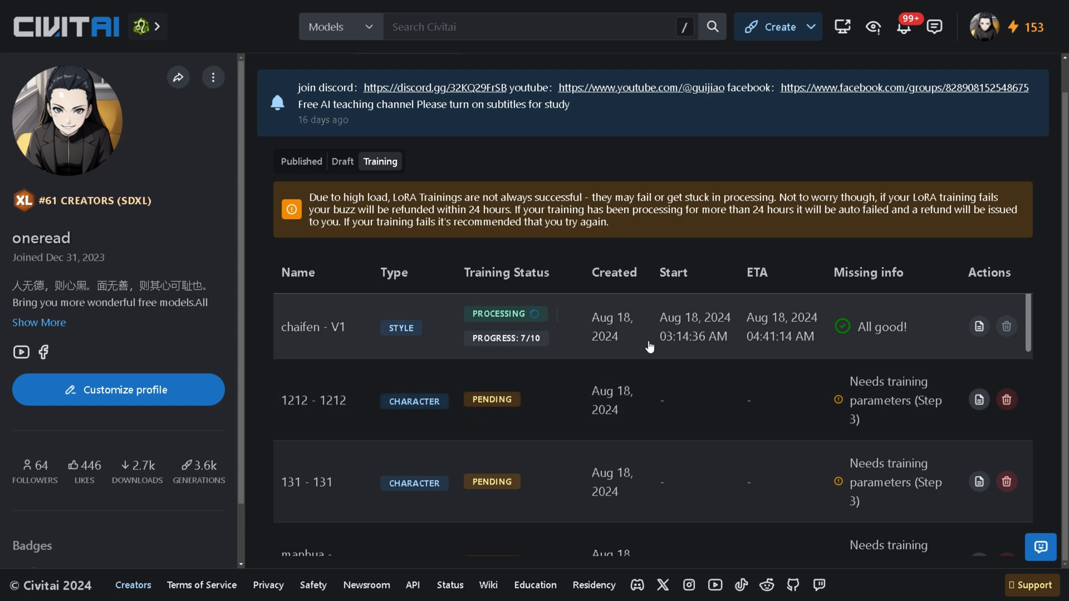
{"action": "scroll", "coordinate": [649, 350], "scroll_direction": "down", "scroll_amount": 5}
{"action": "scroll", "coordinate": [649, 339], "scroll_direction": "up", "scroll_amount": 5}
{"action": "left_click", "coordinate": [358, 329]}
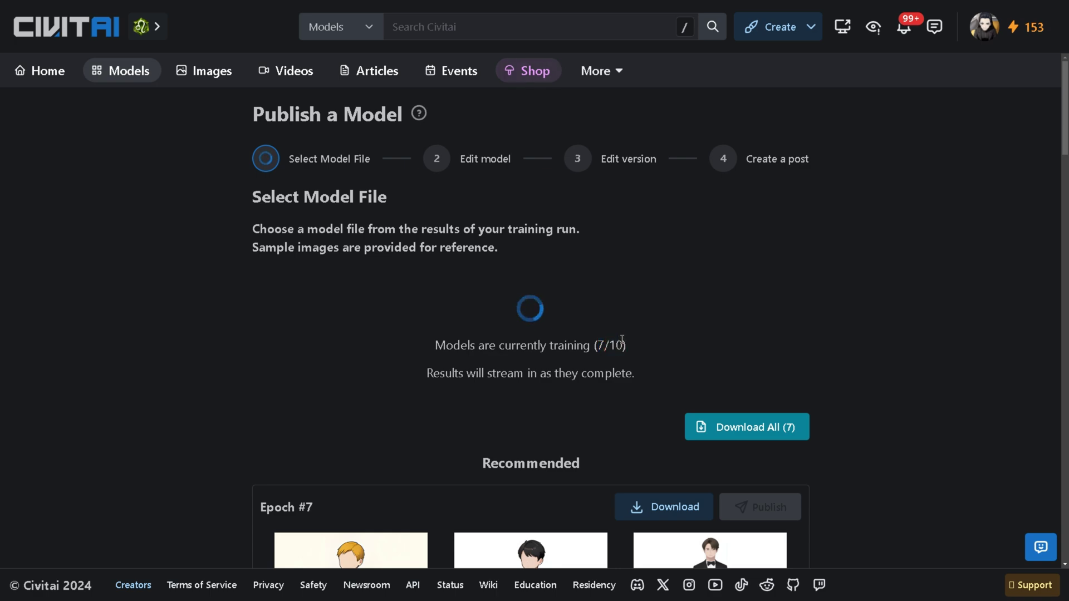
Compare the sample images of all finished epochs, from Epoch #7 down to Epoch #1 and back up.
{"action": "scroll", "coordinate": [622, 341], "scroll_direction": "down", "scroll_amount": 15}
{"action": "scroll", "coordinate": [622, 338], "scroll_direction": "down", "scroll_amount": 20}
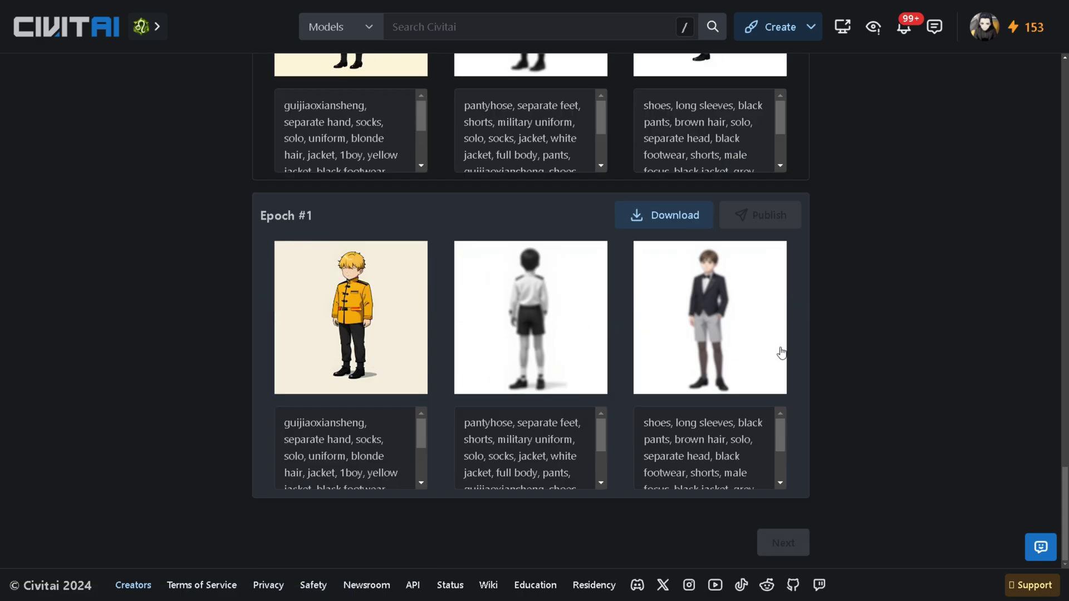
{"action": "scroll", "coordinate": [724, 339], "scroll_direction": "up", "scroll_amount": 7}
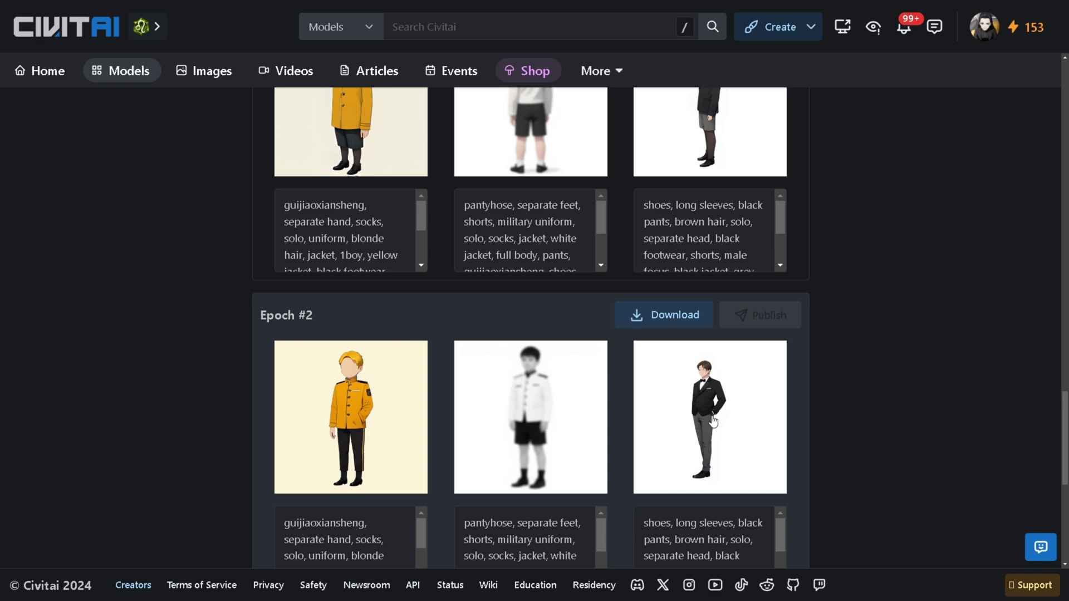
{"action": "scroll", "coordinate": [678, 425], "scroll_direction": "up", "scroll_amount": 10}
{"action": "scroll", "coordinate": [518, 438], "scroll_direction": "up", "scroll_amount": 10}
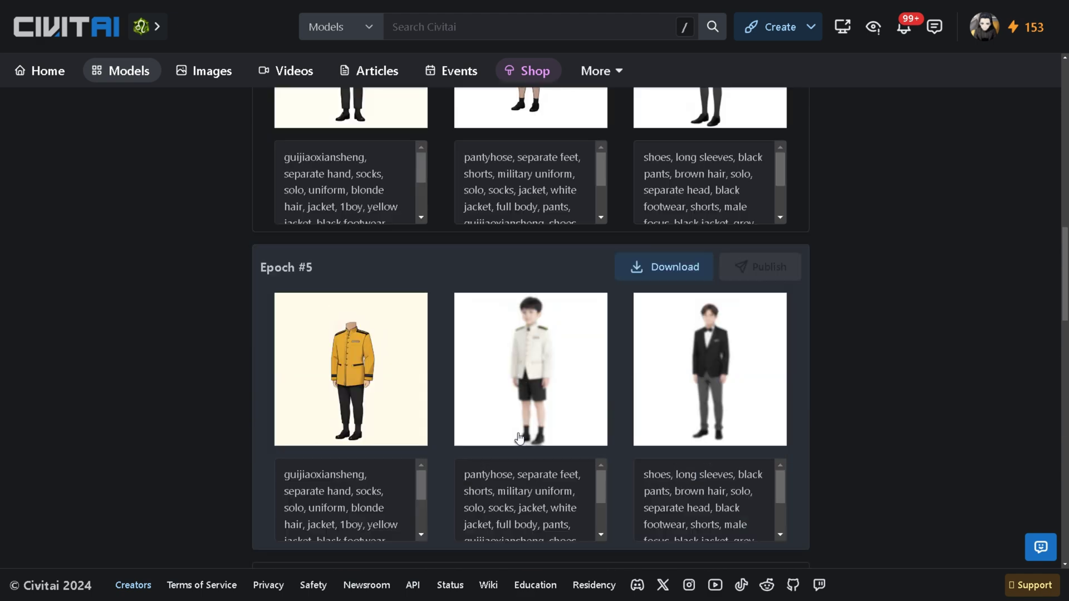
{"action": "scroll", "coordinate": [518, 438], "scroll_direction": "up", "scroll_amount": 1}
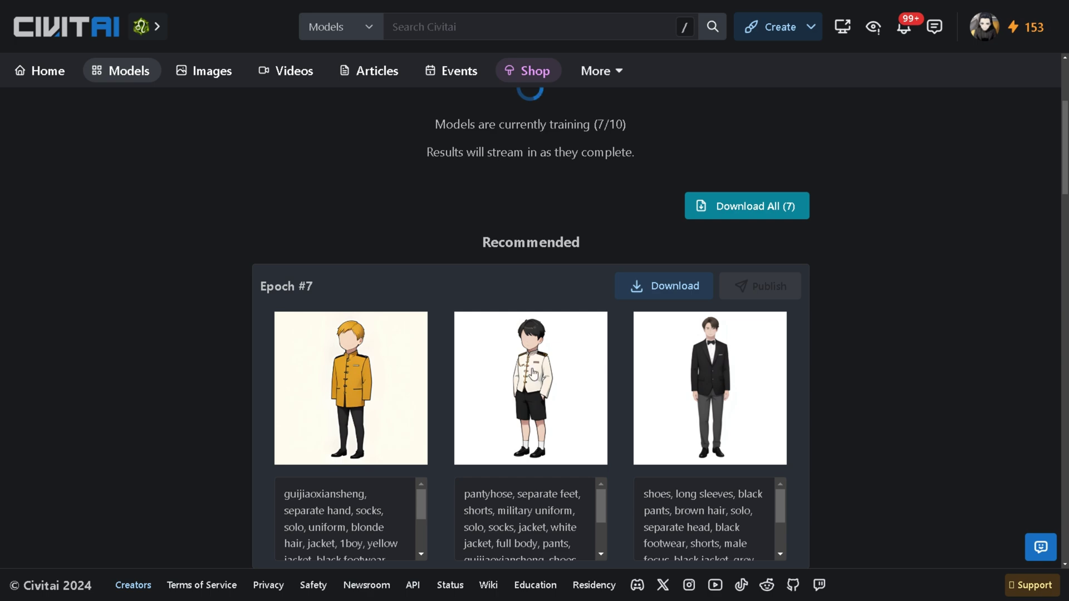
Examine the sample images, prompts and download options of Epoch #7 and Epoch #6 again.
{"action": "scroll", "coordinate": [533, 374], "scroll_direction": "down", "scroll_amount": 4}
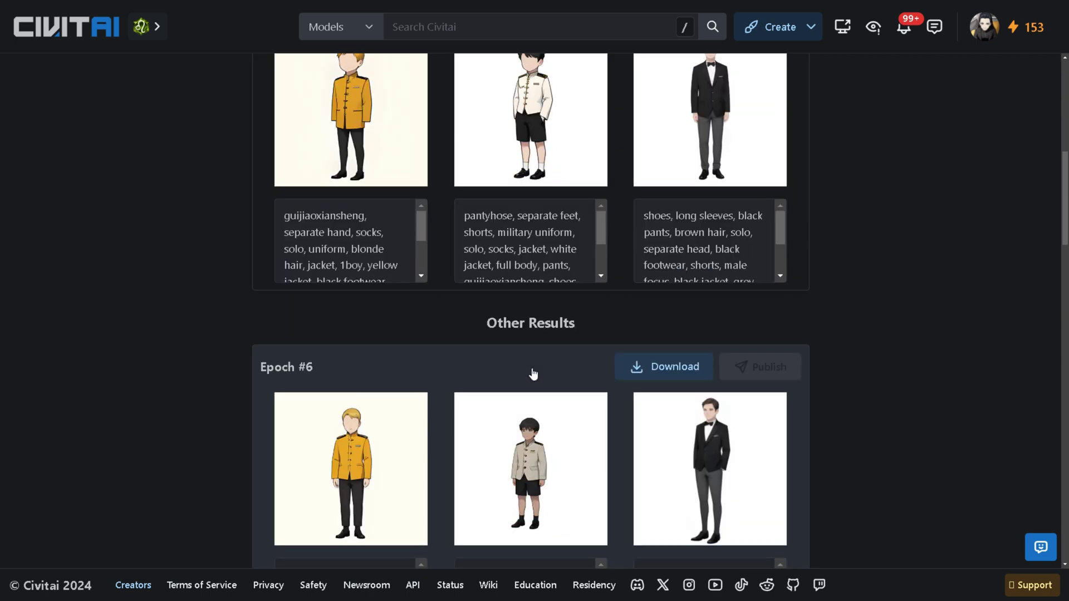
{"action": "scroll", "coordinate": [534, 374], "scroll_direction": "down", "scroll_amount": 4}
{"action": "scroll", "coordinate": [247, 466], "scroll_direction": "up", "scroll_amount": 2}
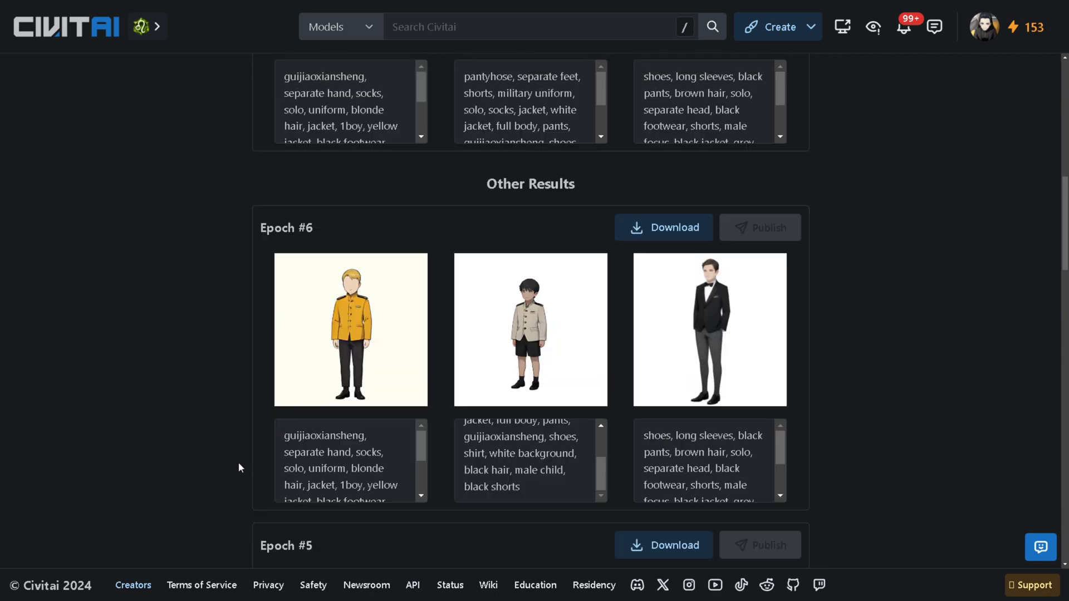
{"action": "scroll", "coordinate": [632, 313], "scroll_direction": "up", "scroll_amount": 3}
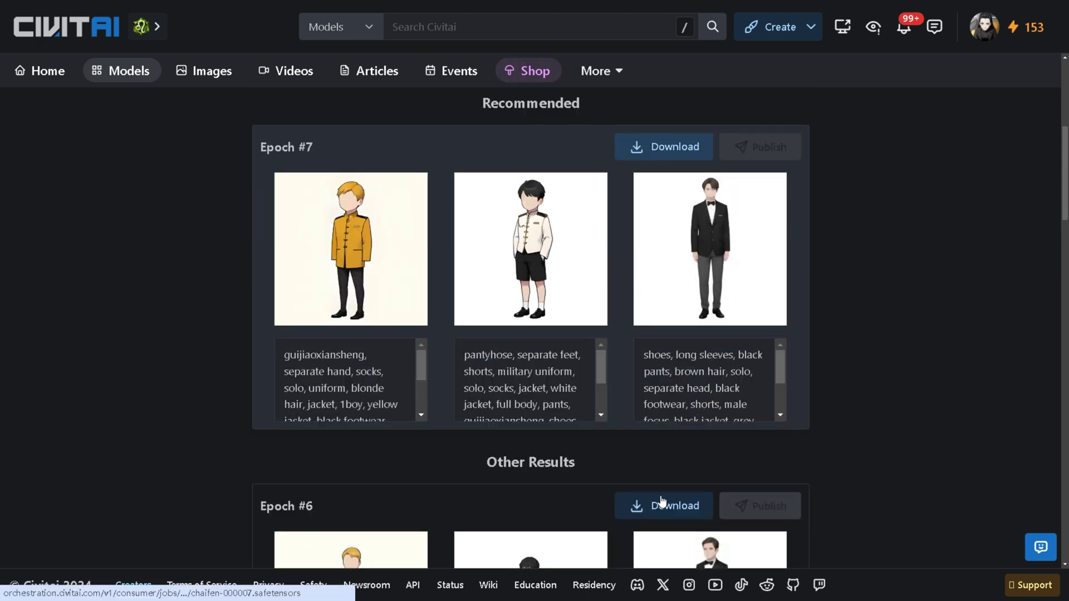
{"action": "scroll", "coordinate": [644, 233], "scroll_direction": "up", "scroll_amount": 2}
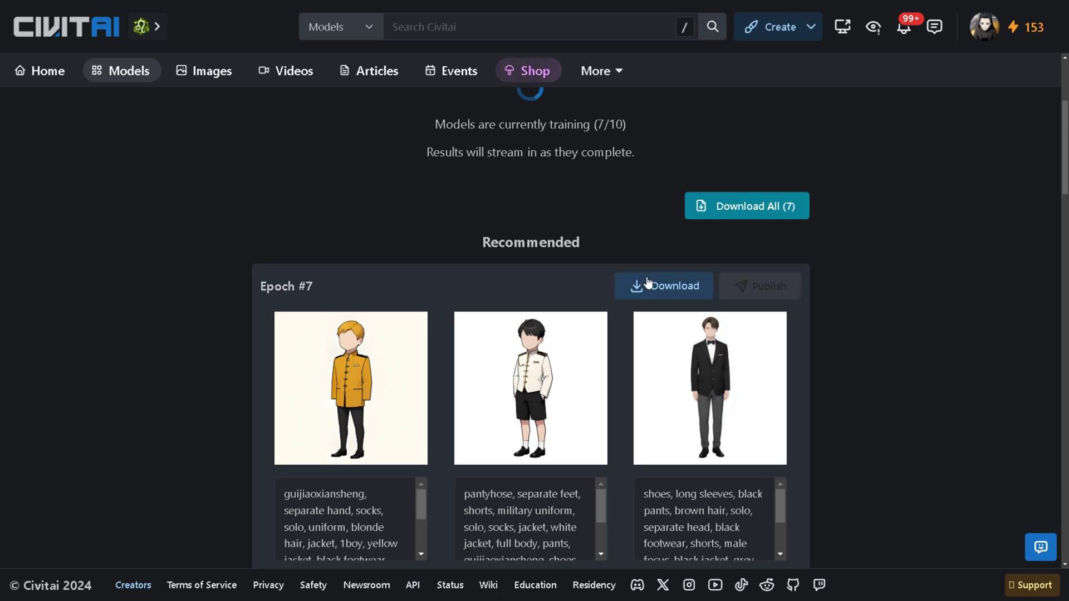
{"action": "scroll", "coordinate": [252, 369], "scroll_direction": "down", "scroll_amount": 3}
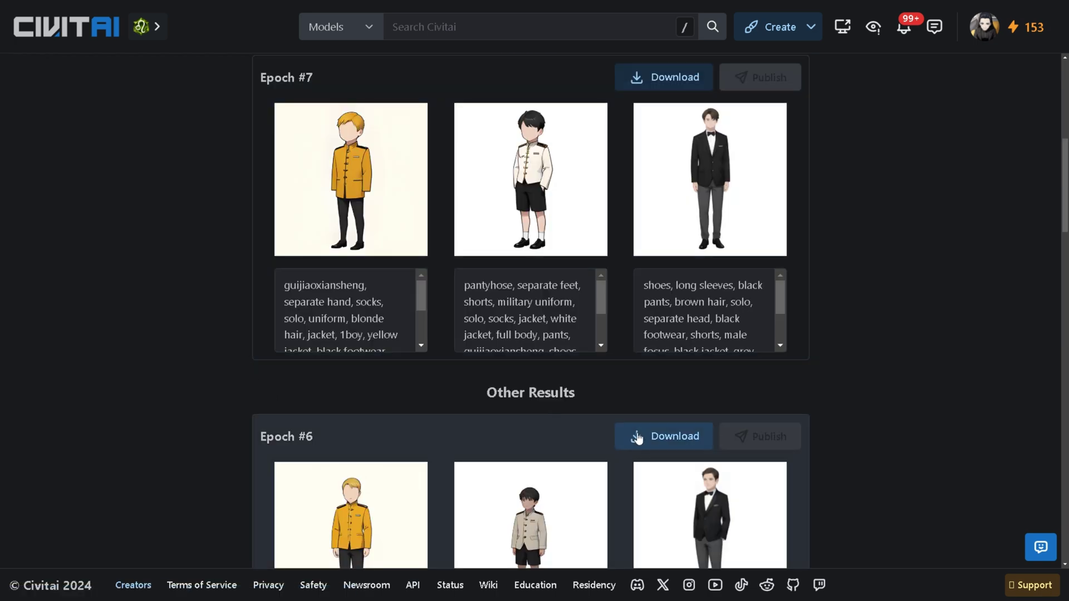
{"action": "scroll", "coordinate": [212, 439], "scroll_direction": "up", "scroll_amount": 1}
Check the training progress status and the publishing stages above the recommended epoch.
{"action": "scroll", "coordinate": [212, 445], "scroll_direction": "up", "scroll_amount": 3}
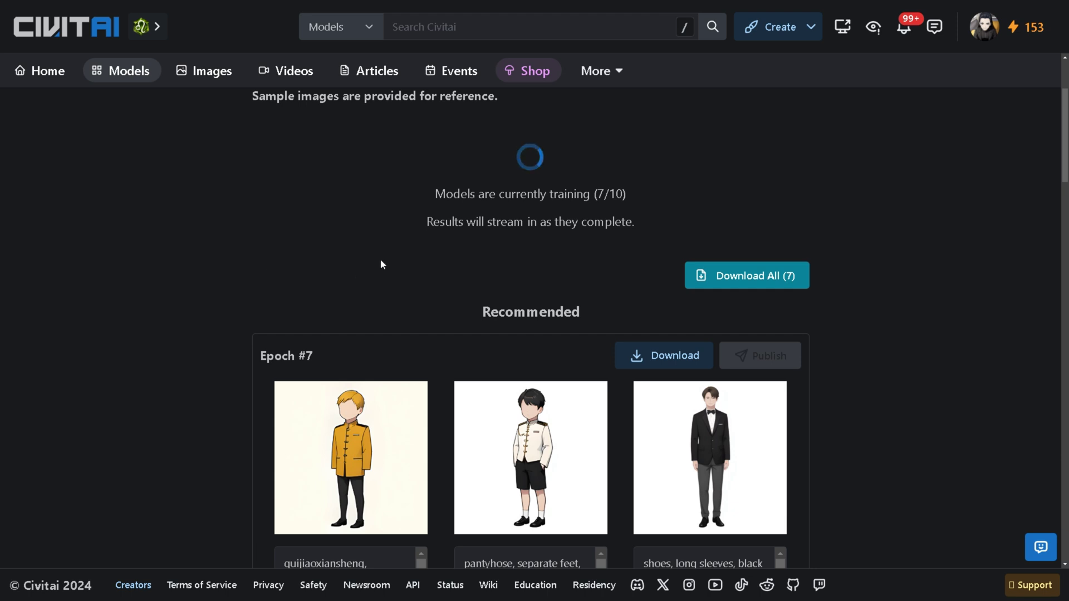
{"action": "left_click_drag", "start_coordinate": [619, 194], "coordinate": [606, 194]}
{"action": "left_click", "coordinate": [607, 190]}
{"action": "scroll", "coordinate": [474, 159], "scroll_direction": "up", "scroll_amount": 3}
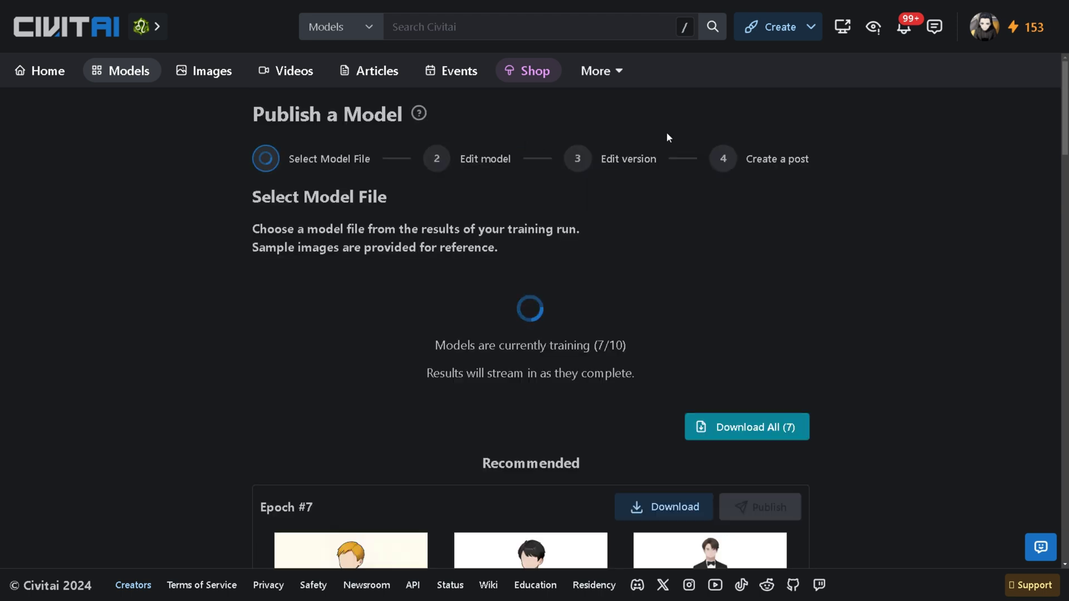